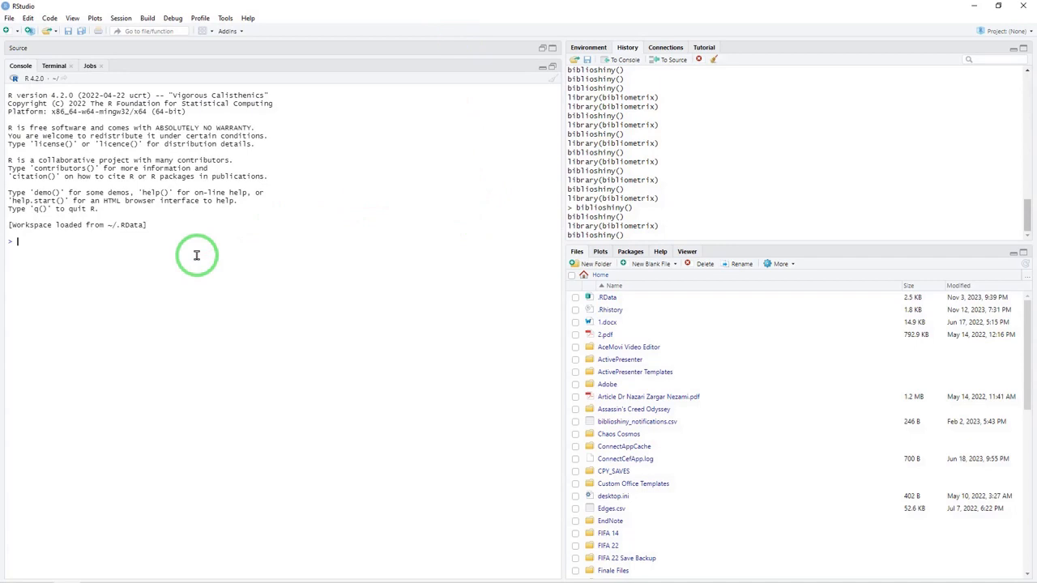
Load the bibliometrix package in the R console by running library(bibliometrix) from the command history
double_click(606, 98)
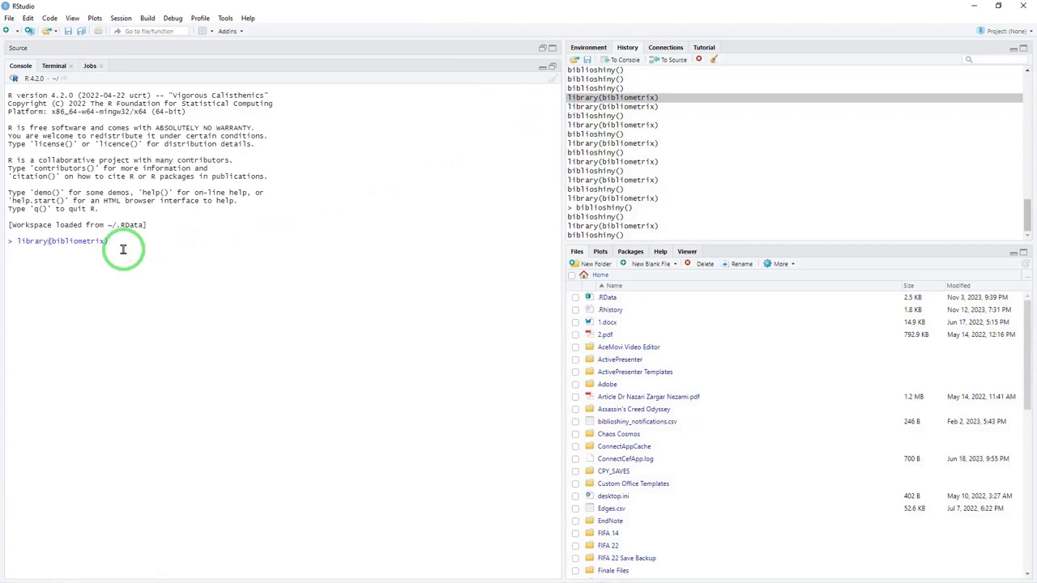
triple_click(81, 241)
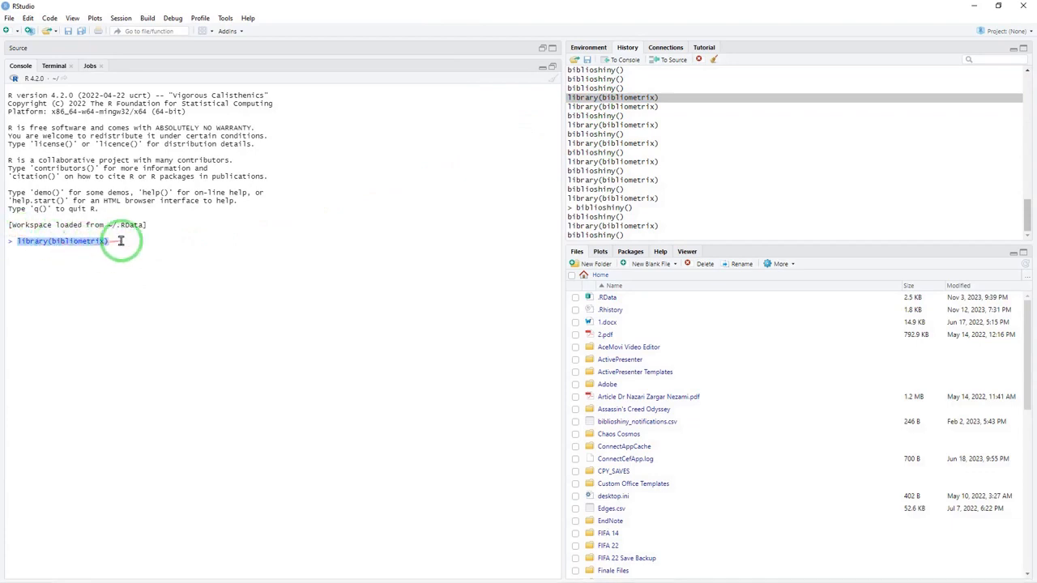
key(Return)
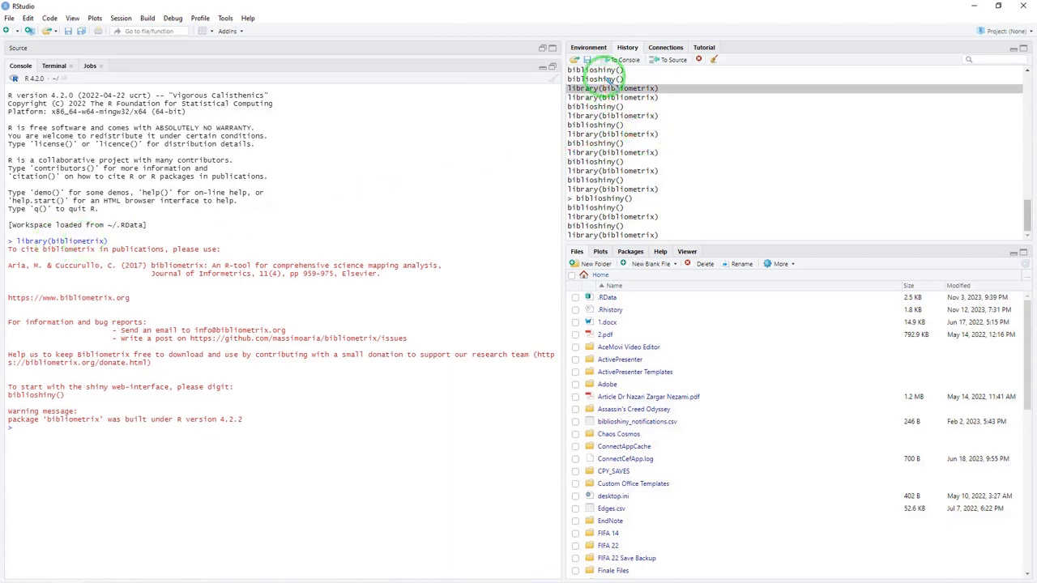
Launch the bibliometrix web interface by running biblioshiny() from the command history
click(609, 79)
double_click(609, 79)
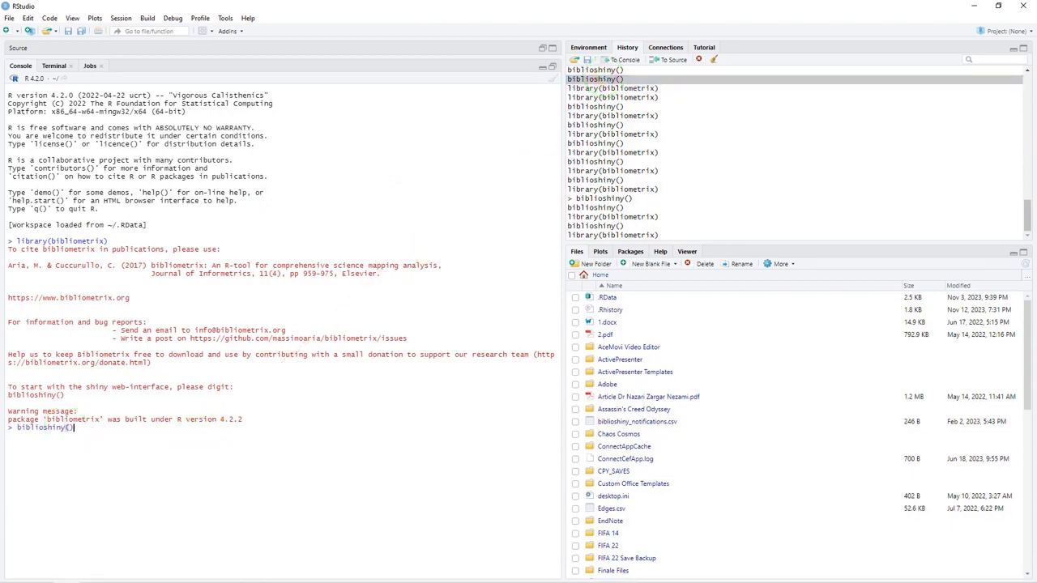
key(Return)
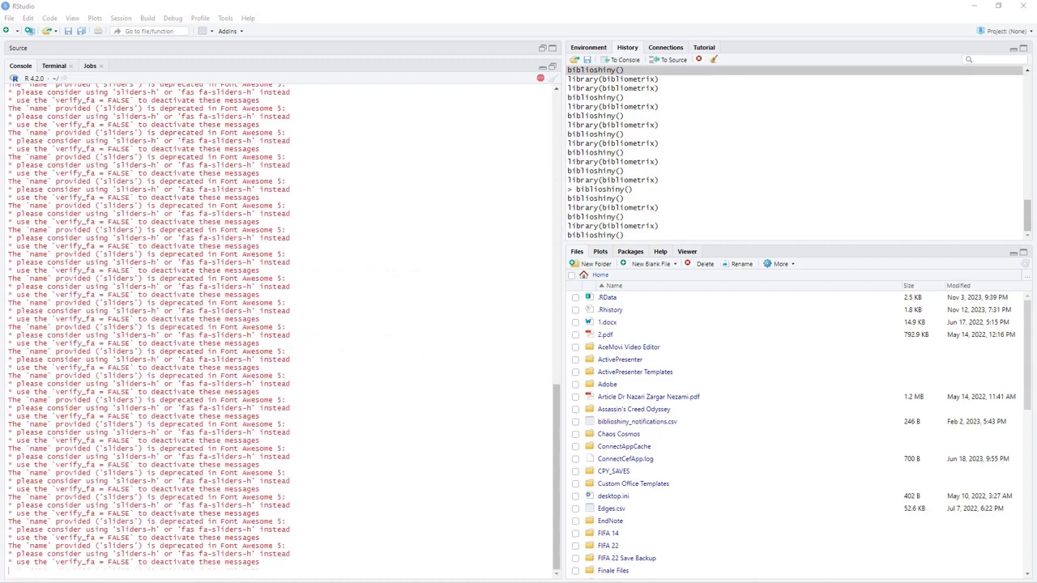
Look through the console output and highlight the bibliometrix citation on the biblioshiny start page
scroll(455, 339, up, 10)
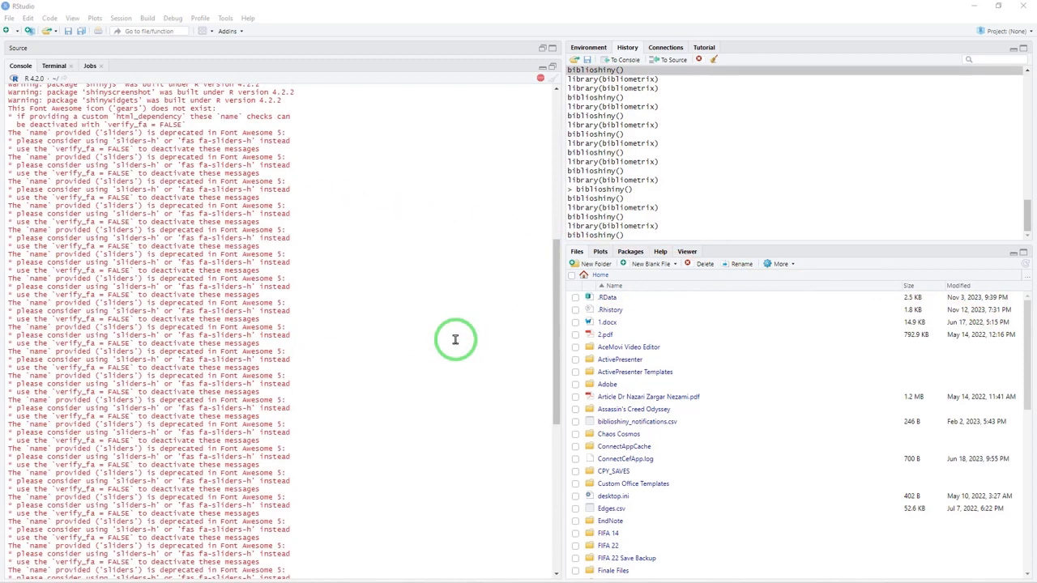
scroll(455, 339, up, 4)
scroll(455, 340, down, 12)
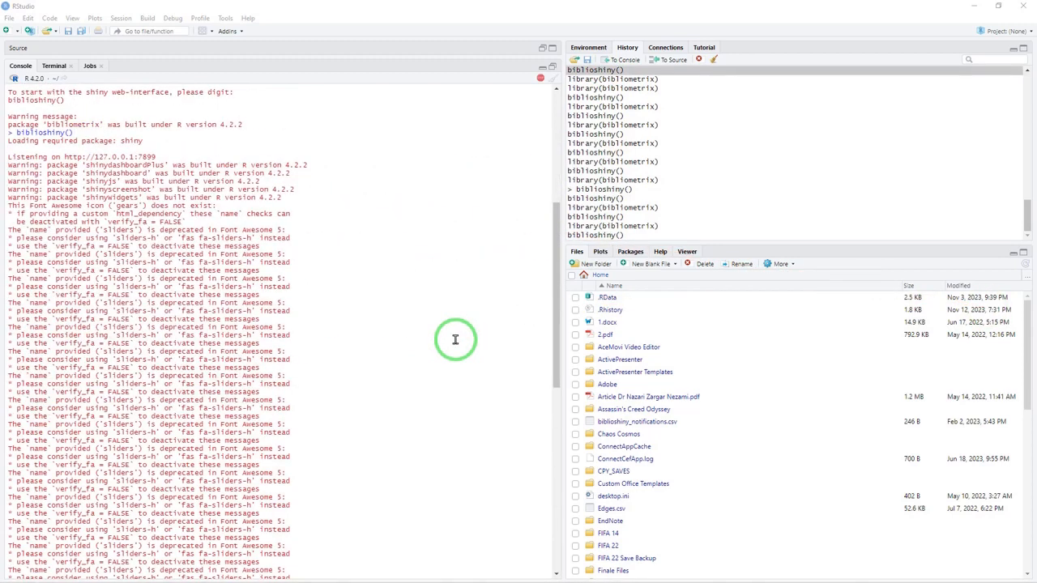
scroll(455, 339, up, 15)
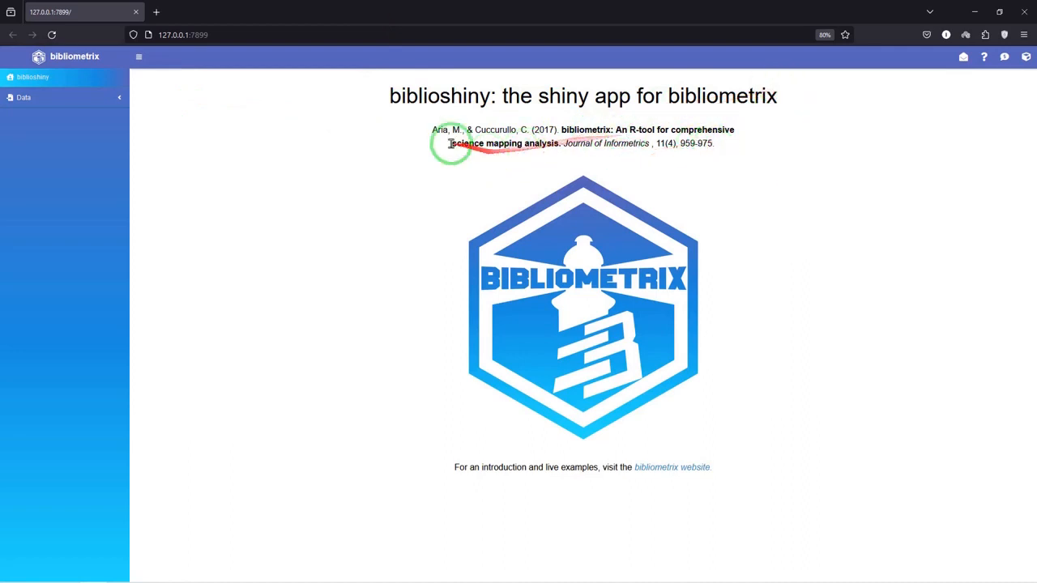
drag(713, 143, 399, 122)
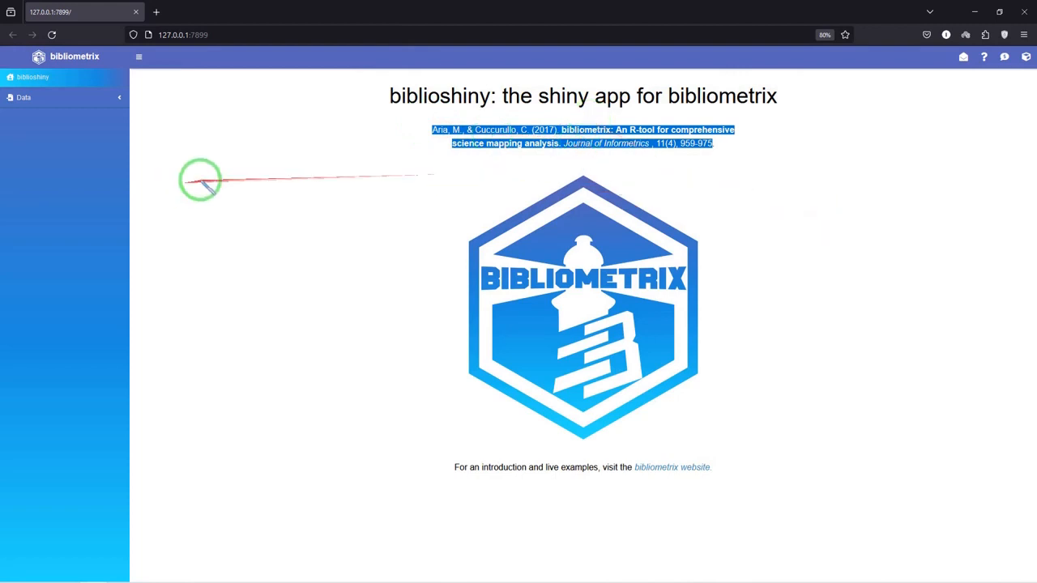
click(221, 181)
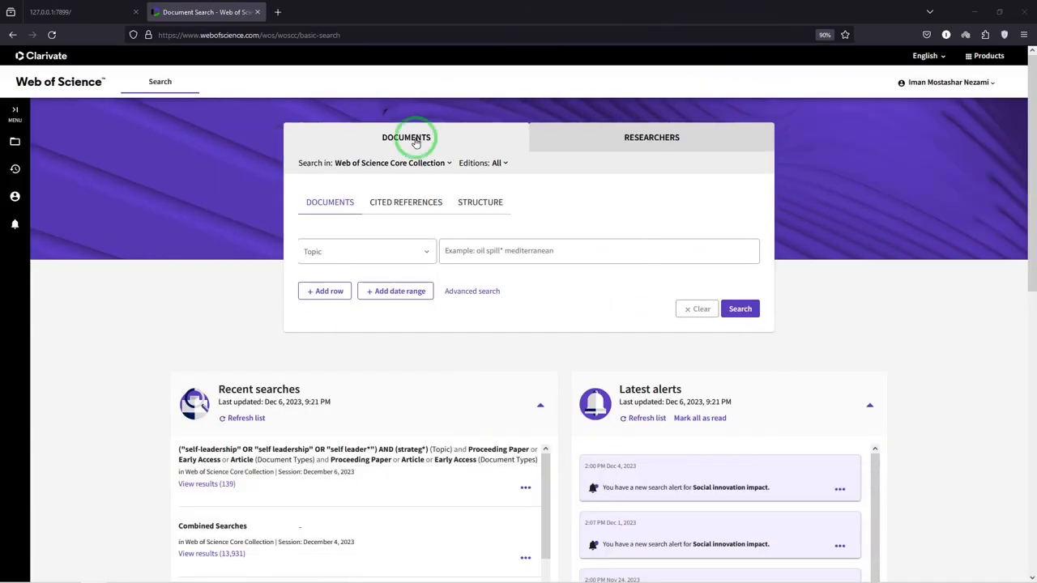
In Web of Science, open the recent self-leadership search and export records 1 to 139 to a plain text file with Full Record and Cited References
scroll(421, 413, down, 3)
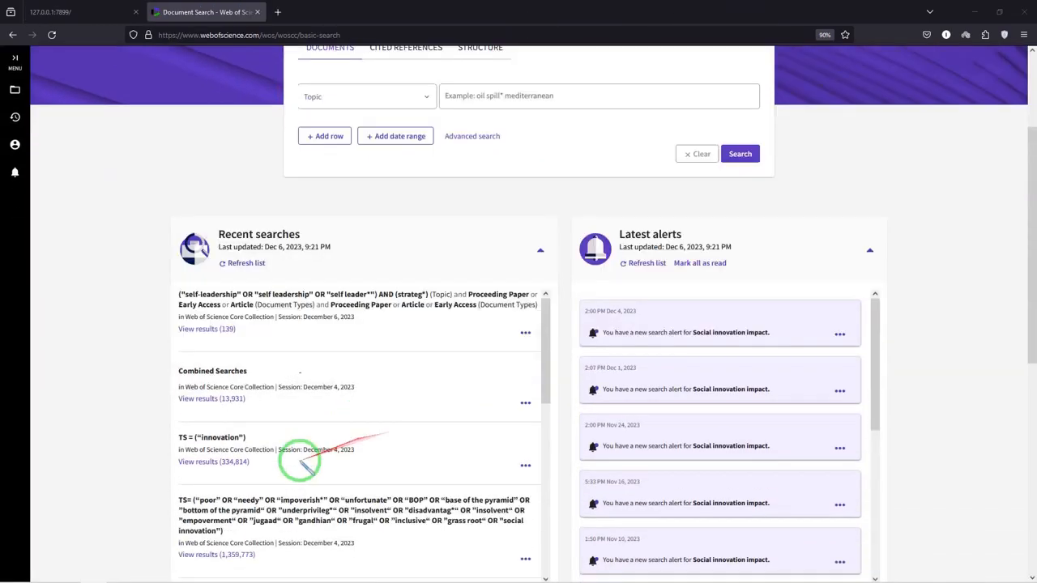
click(212, 330)
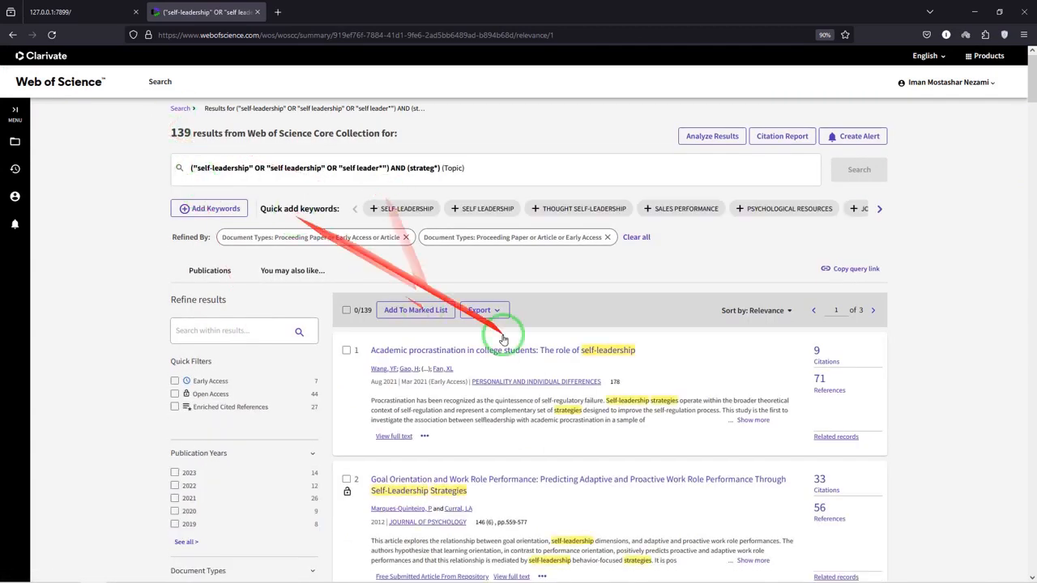
click(496, 312)
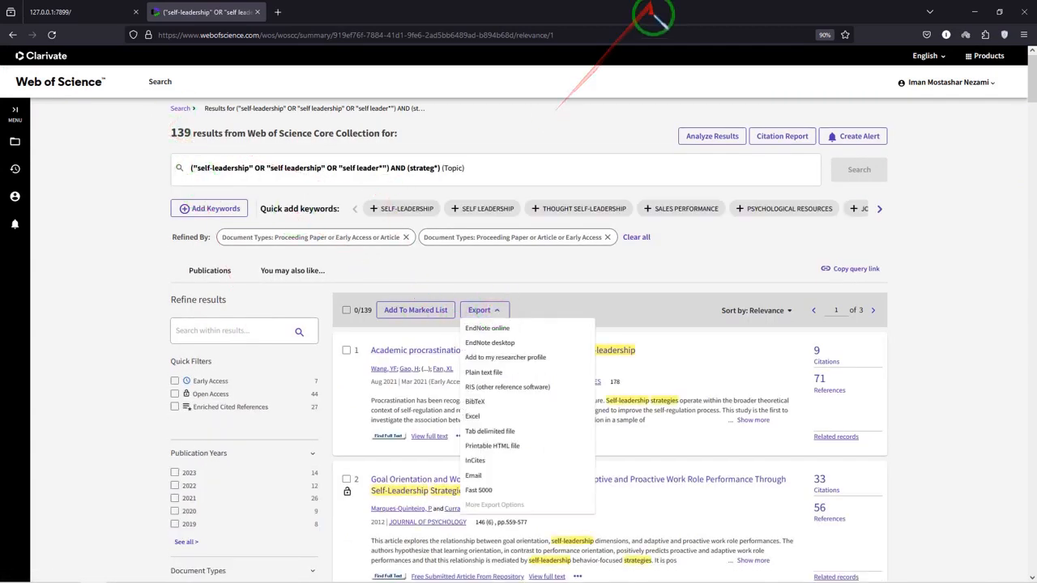
click(521, 373)
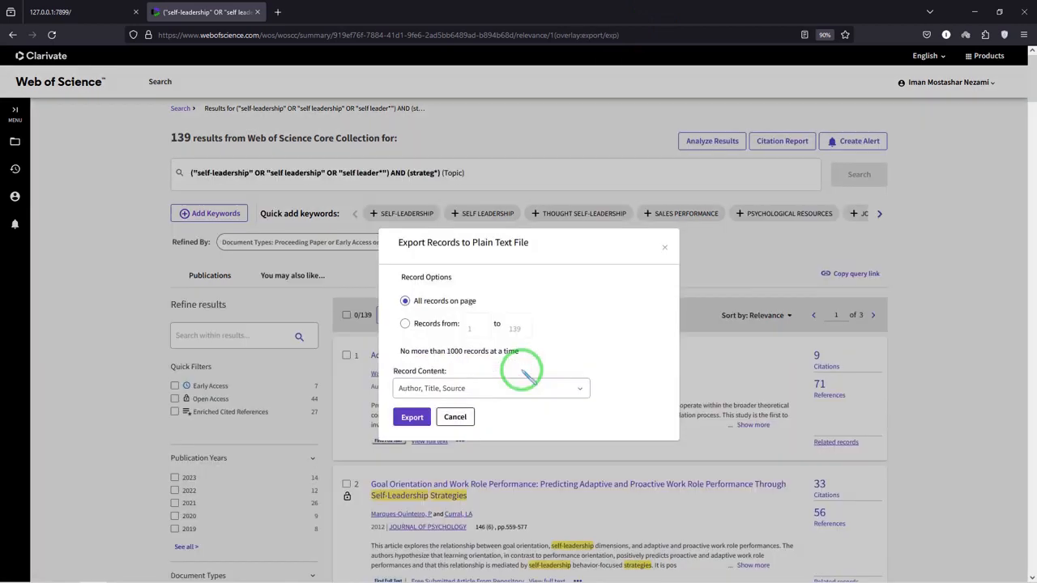
click(461, 392)
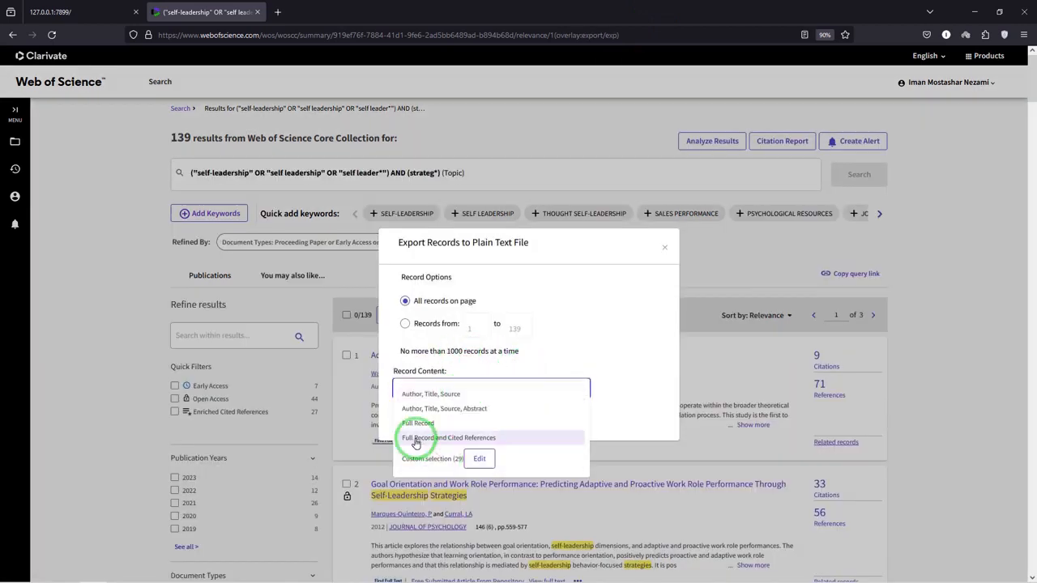
click(416, 441)
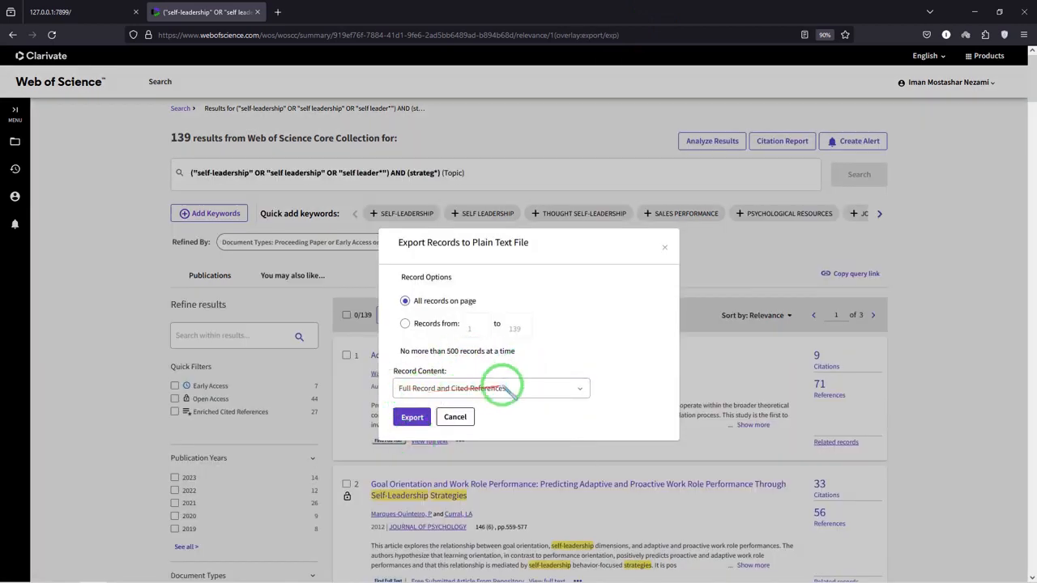
click(431, 324)
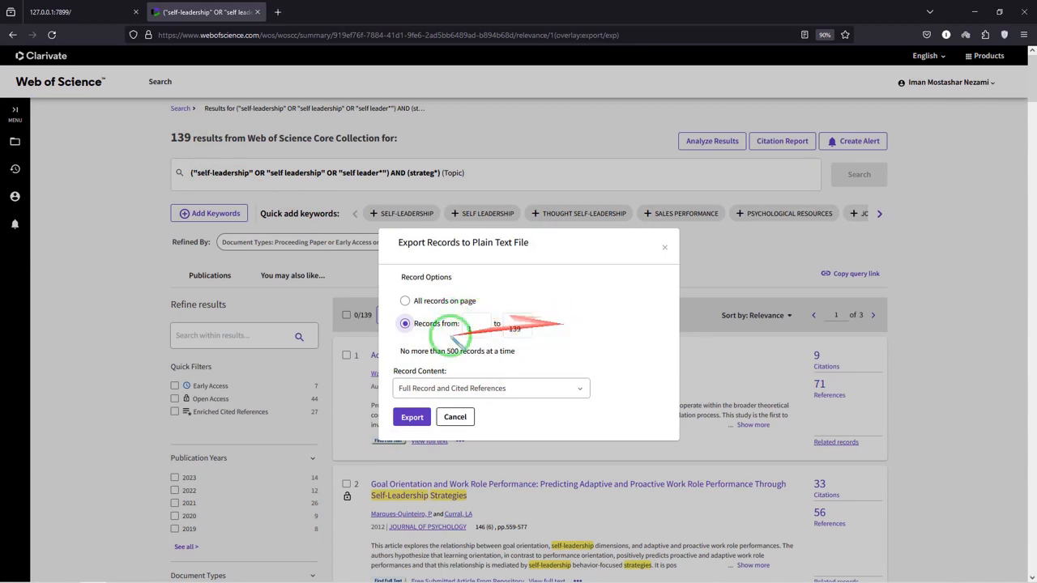
click(411, 418)
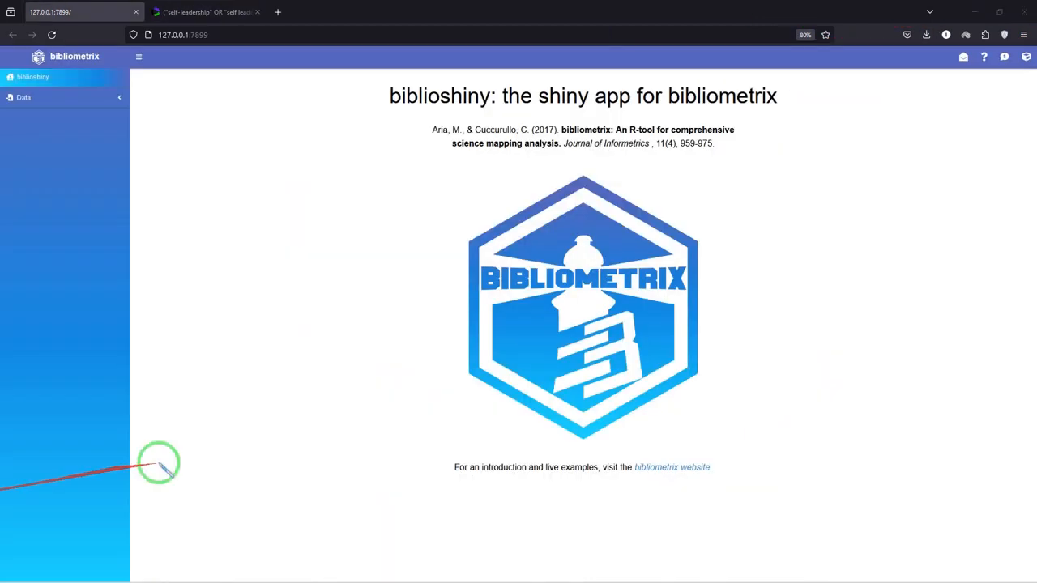
In biblioshiny, set up the data loading to import raw file(s) from the Web of Science (WoS/WoK) database
click(54, 102)
click(56, 116)
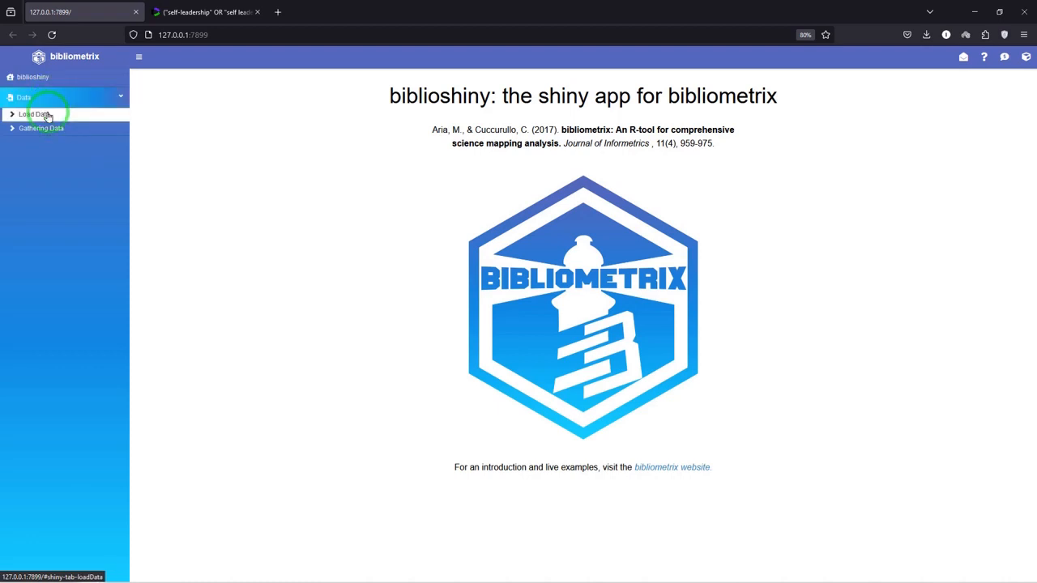
click(47, 116)
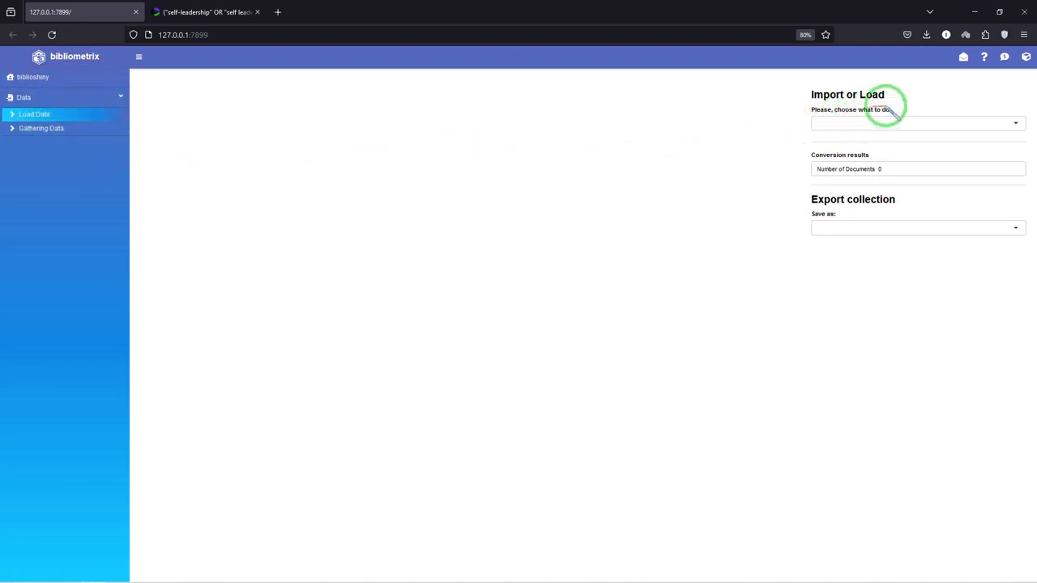
click(901, 129)
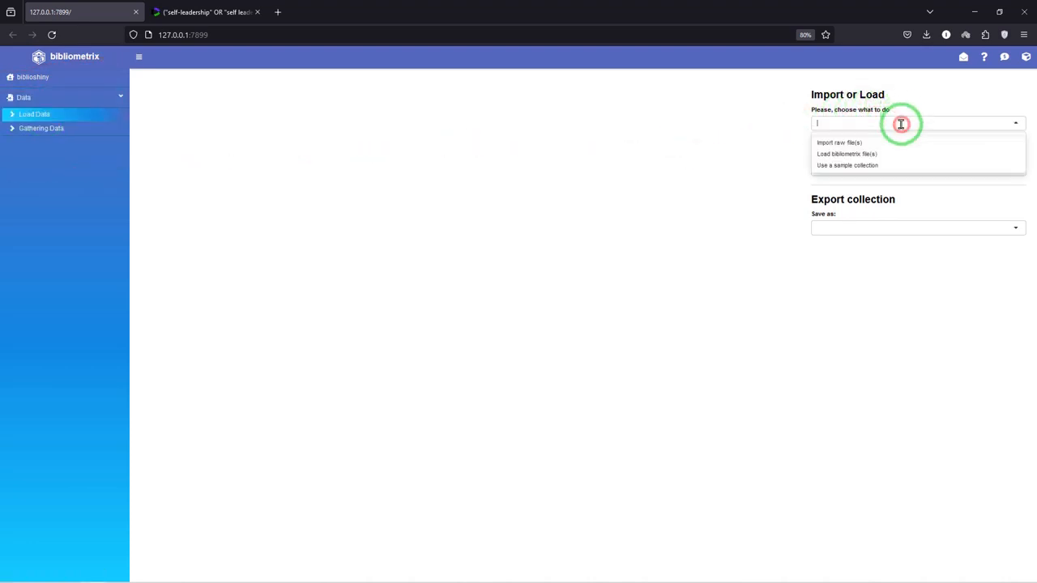
click(850, 144)
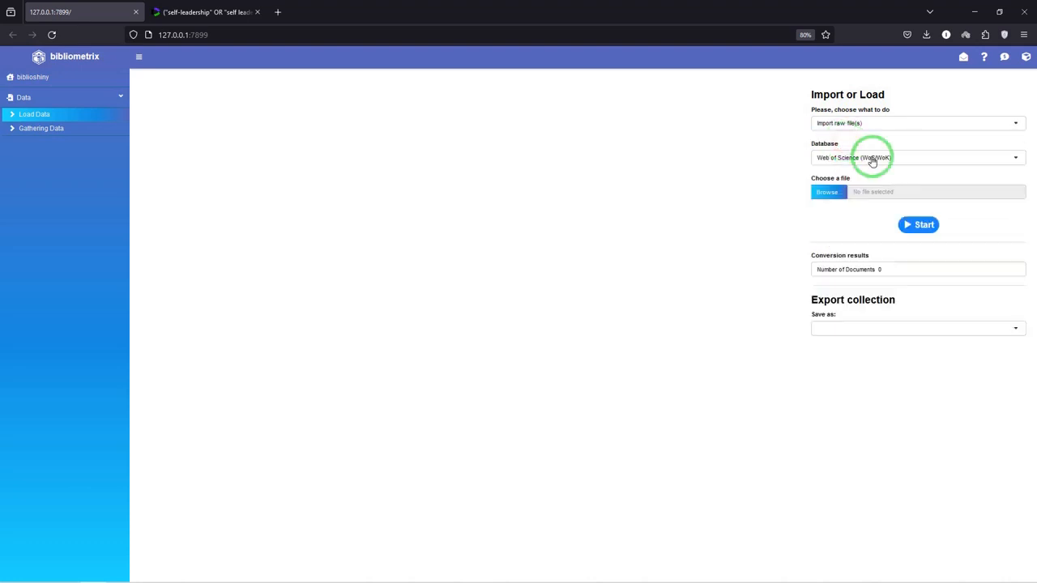
click(872, 155)
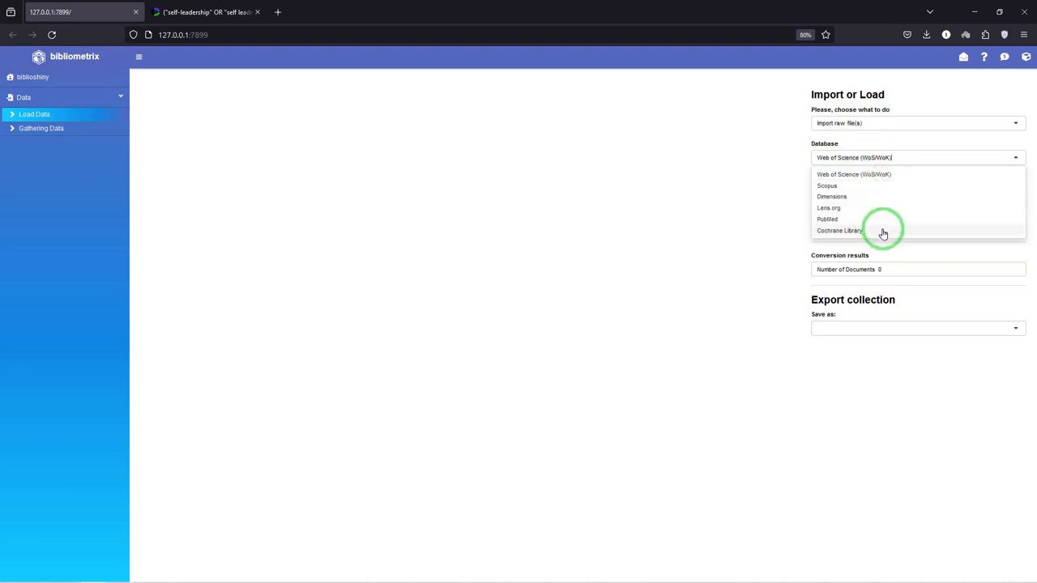
click(865, 173)
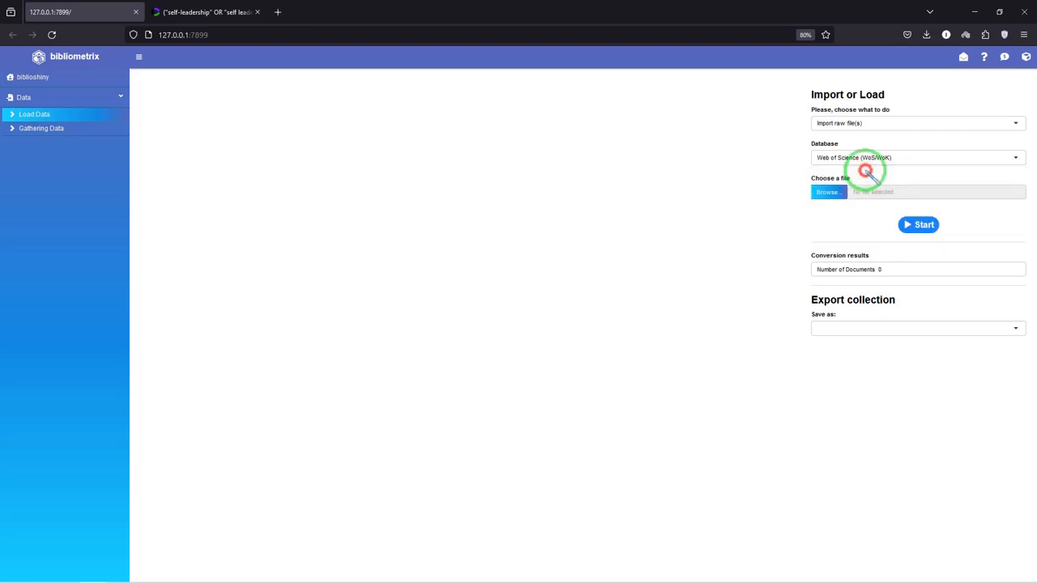
Upload savedrecs(1).txt, start the import and close the report on the completeness of bibliographic metadata
click(826, 192)
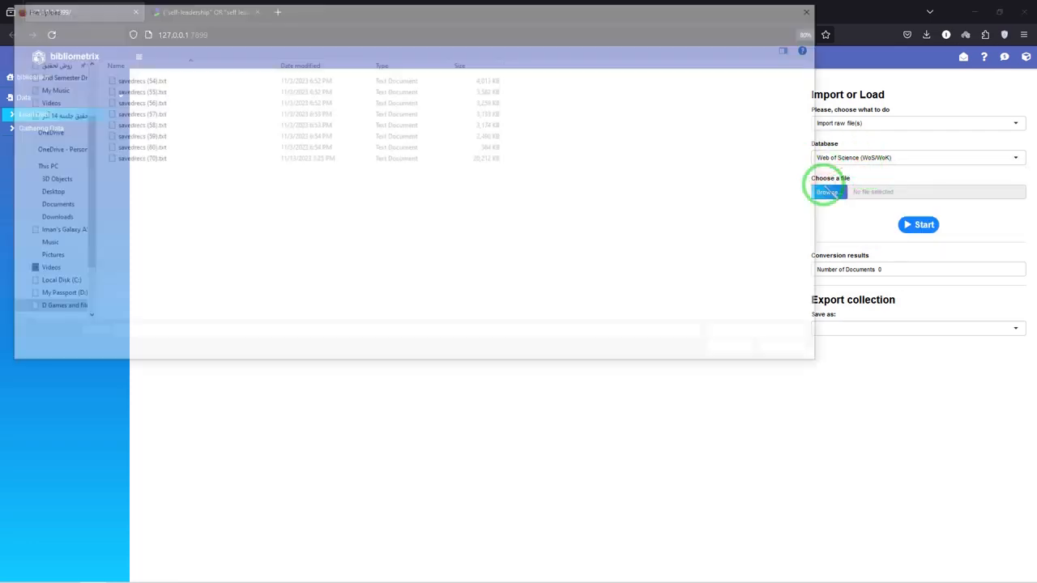
drag(641, 11, 663, 49)
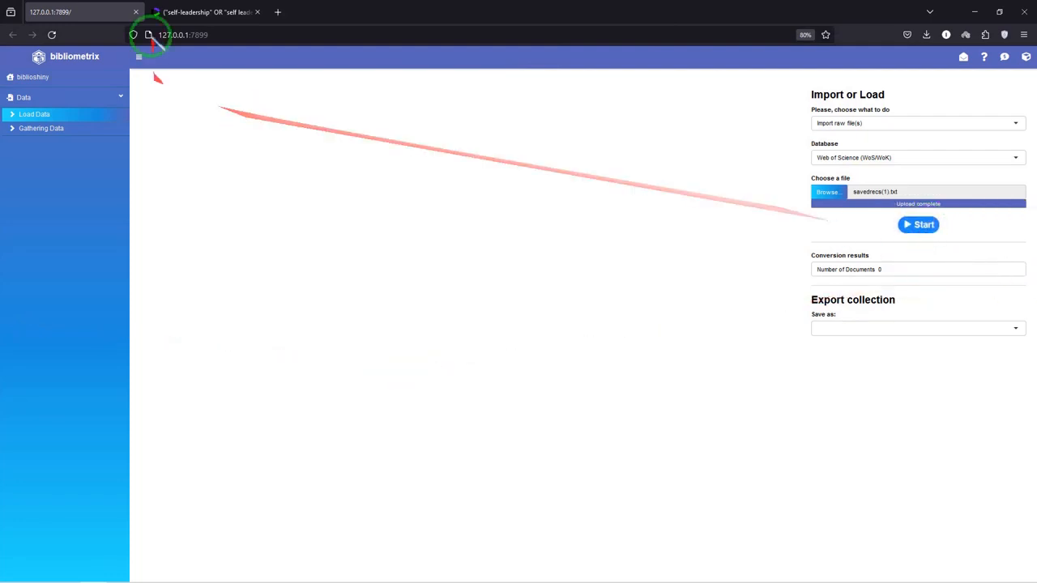
click(191, 12)
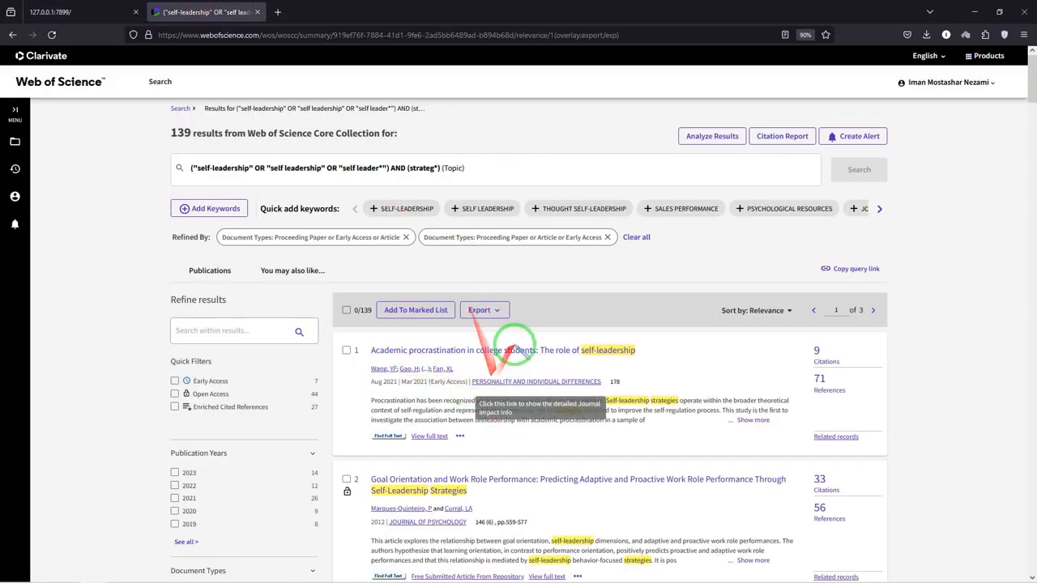
click(71, 13)
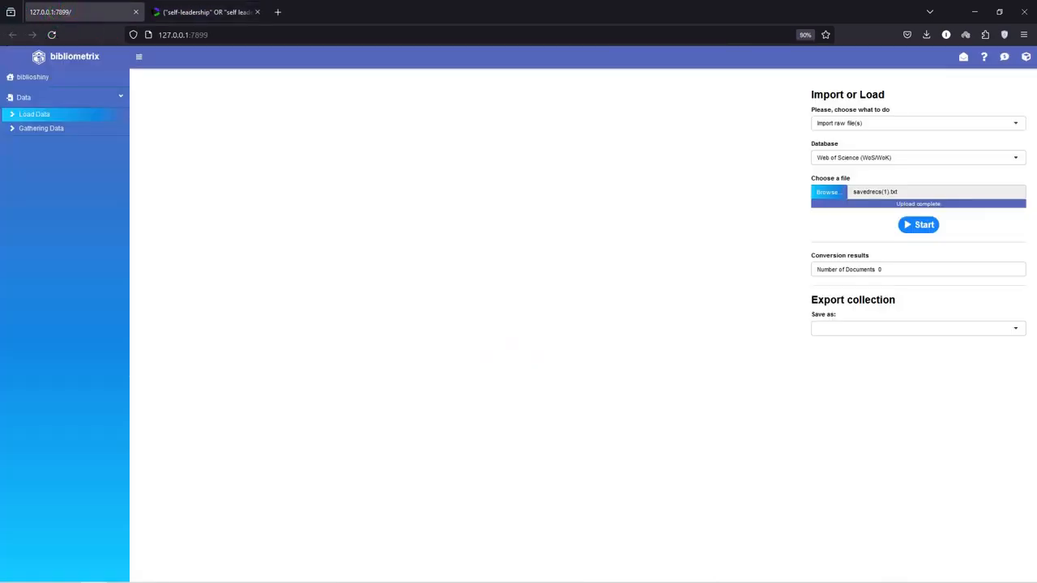
click(914, 222)
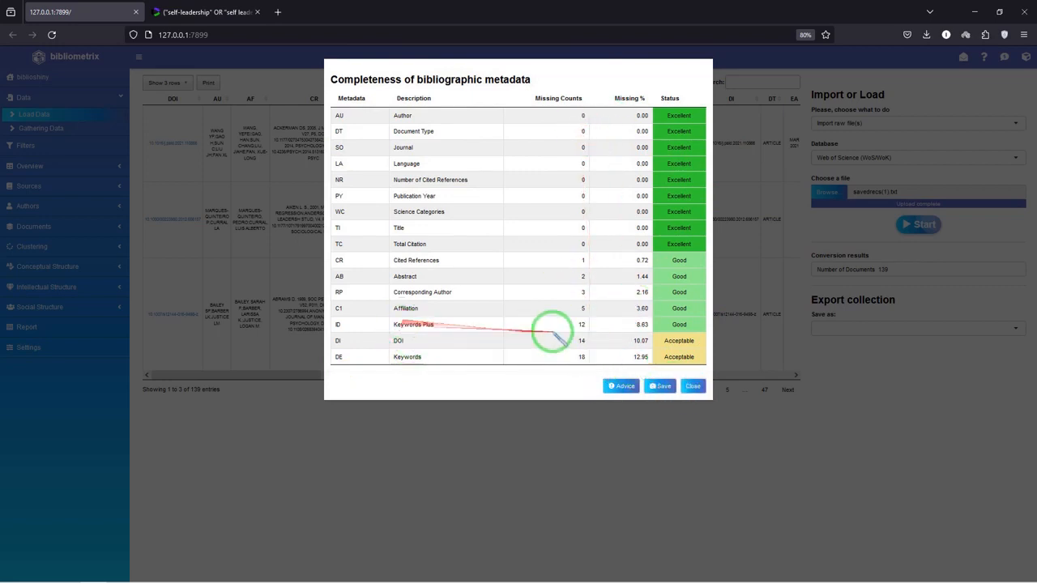
click(692, 386)
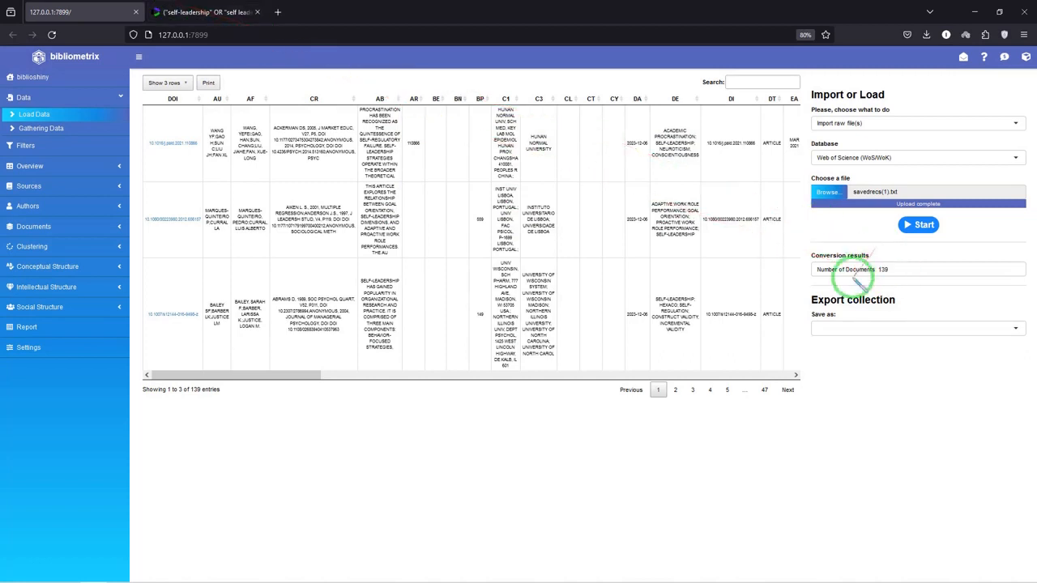
View the export formats for the collection and compare the imported document count with the Web of Science results
click(895, 324)
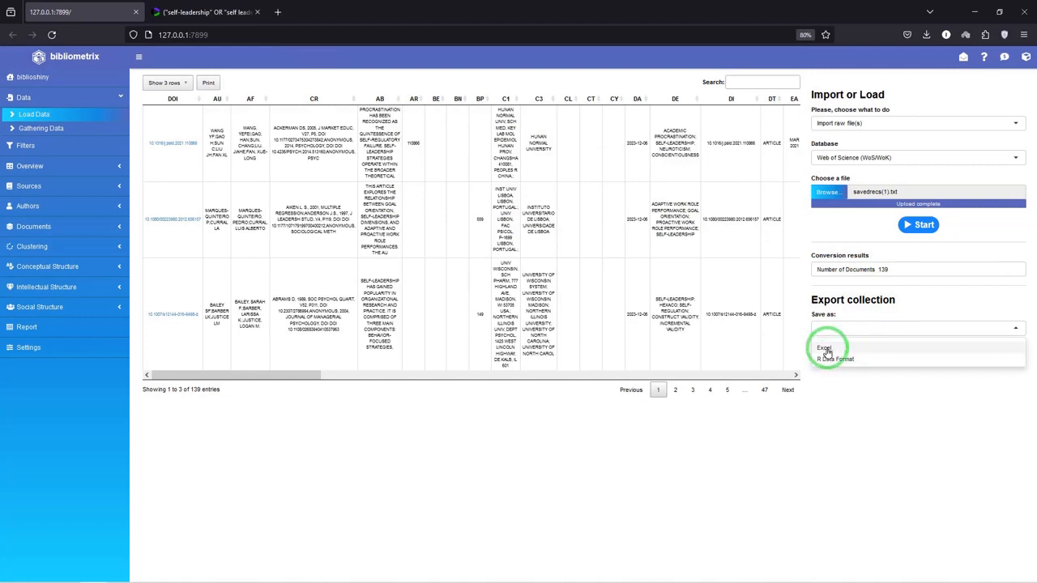
click(197, 11)
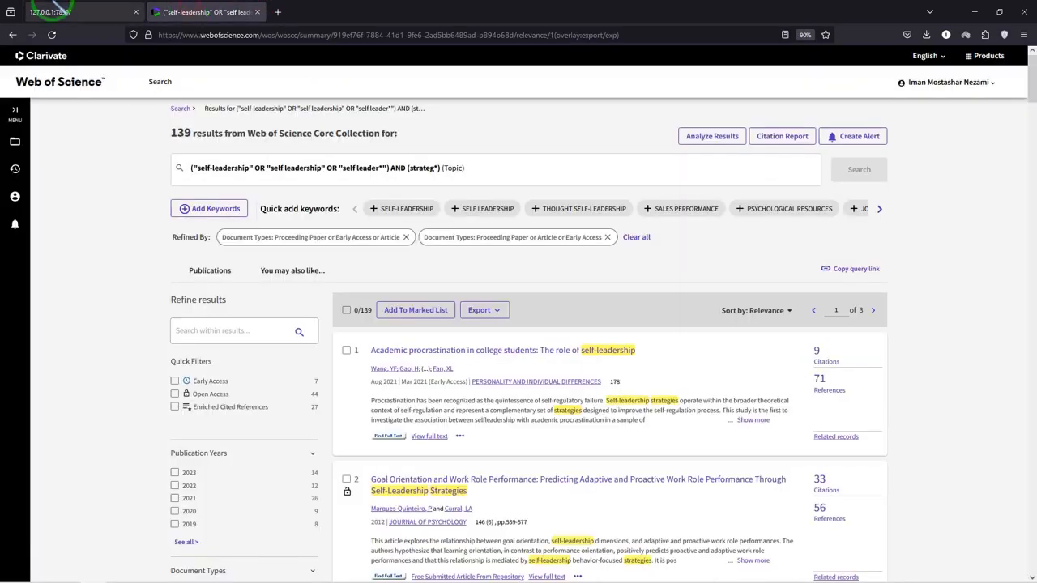
click(65, 12)
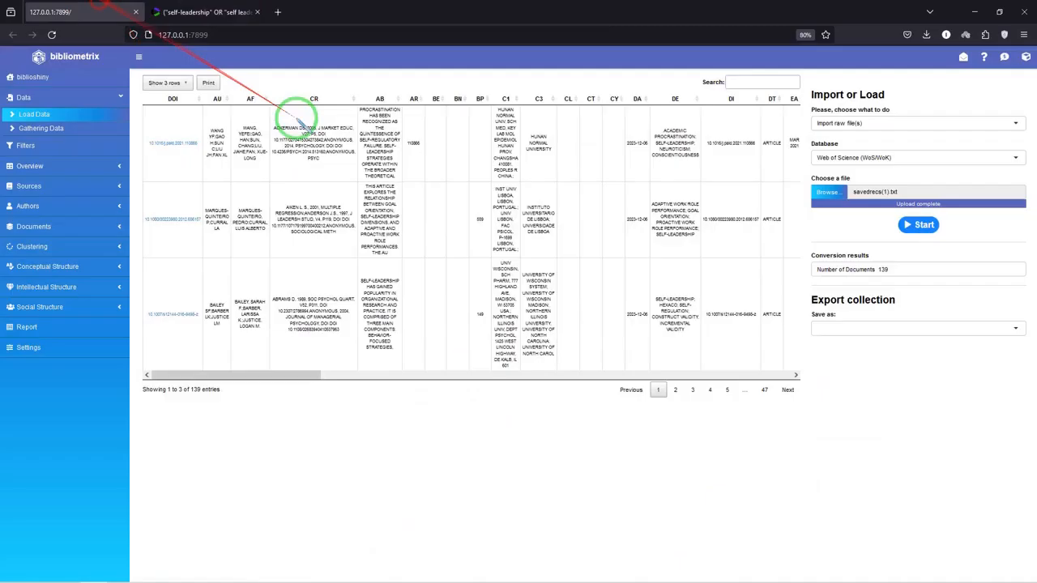
drag(881, 269, 892, 270)
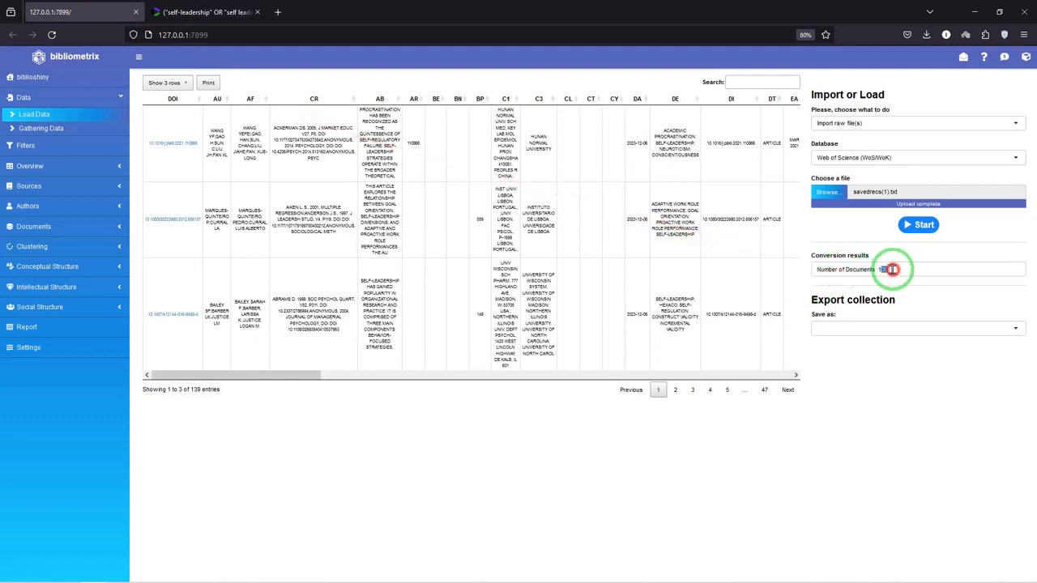
Open the Gathering Data page to view the options for collecting data through APIs
click(59, 134)
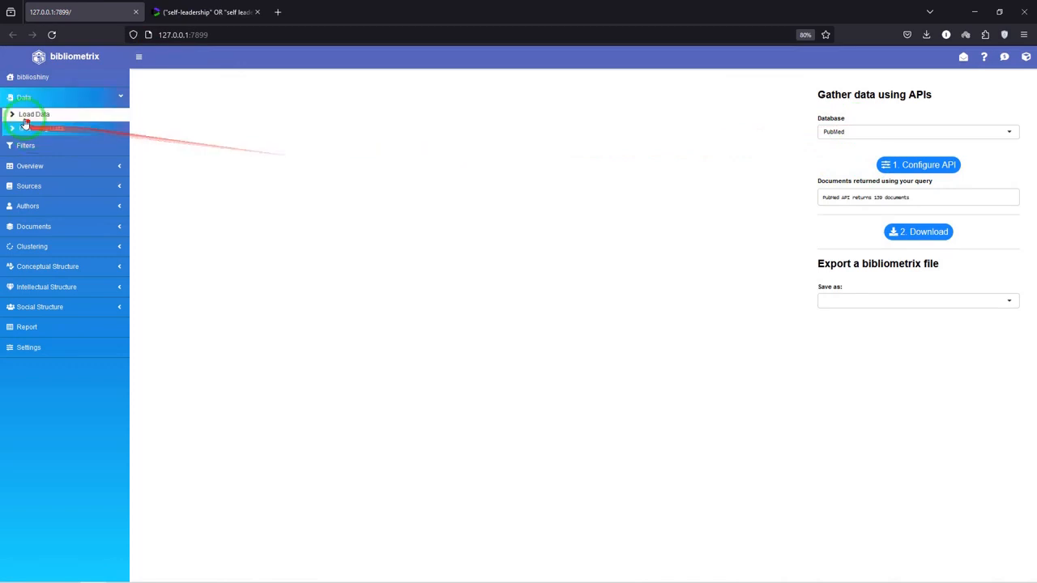
View the databases available for gathering data through APIs, and return to the loaded Web of Science collection
click(863, 127)
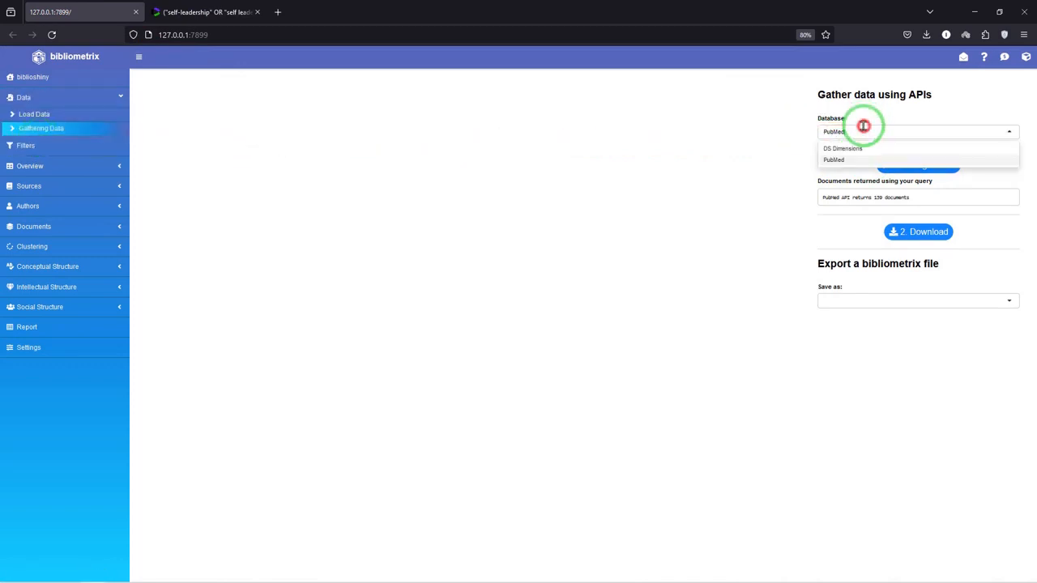
click(703, 155)
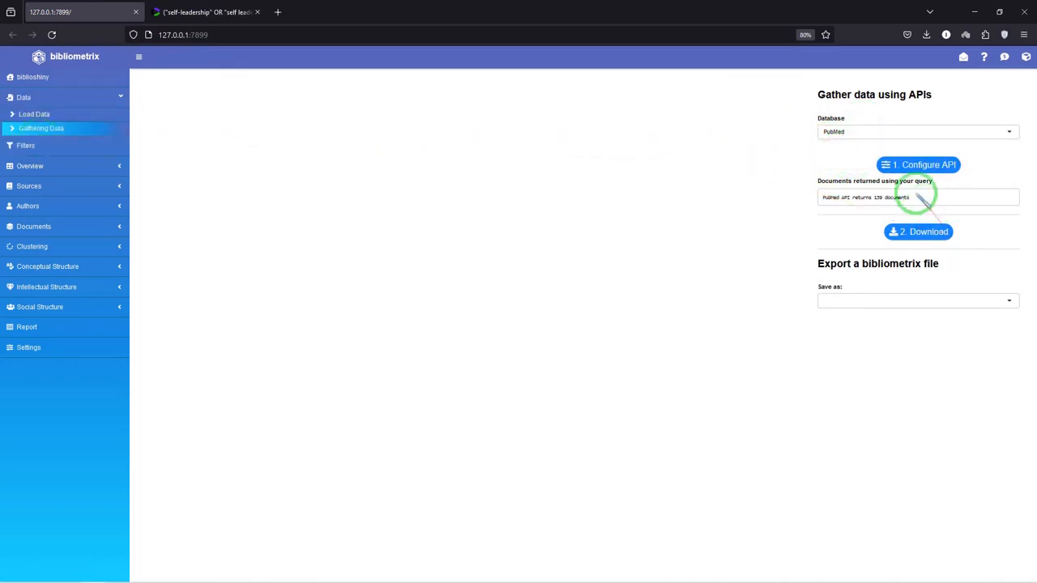
click(834, 199)
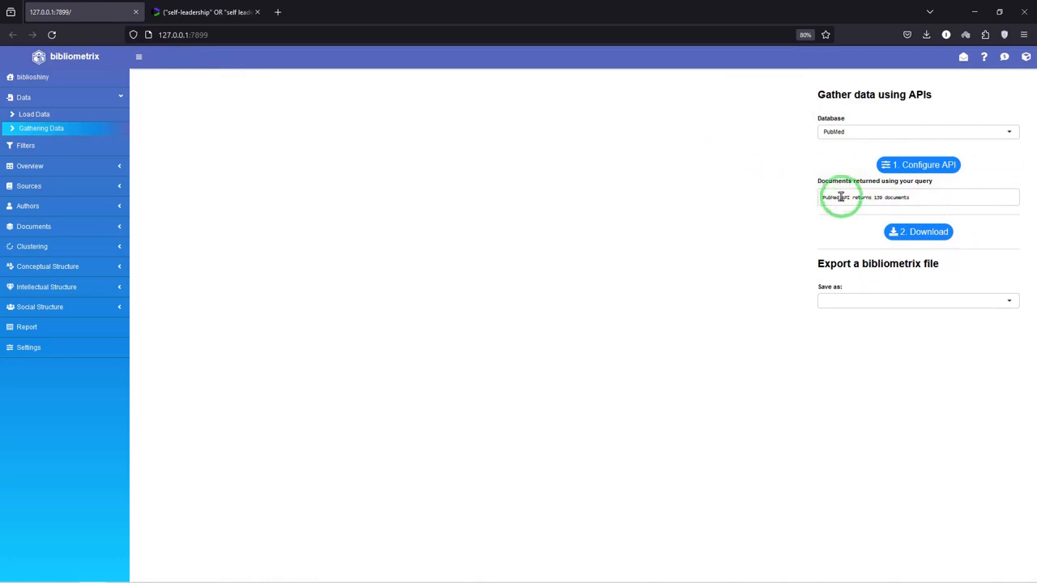
click(50, 114)
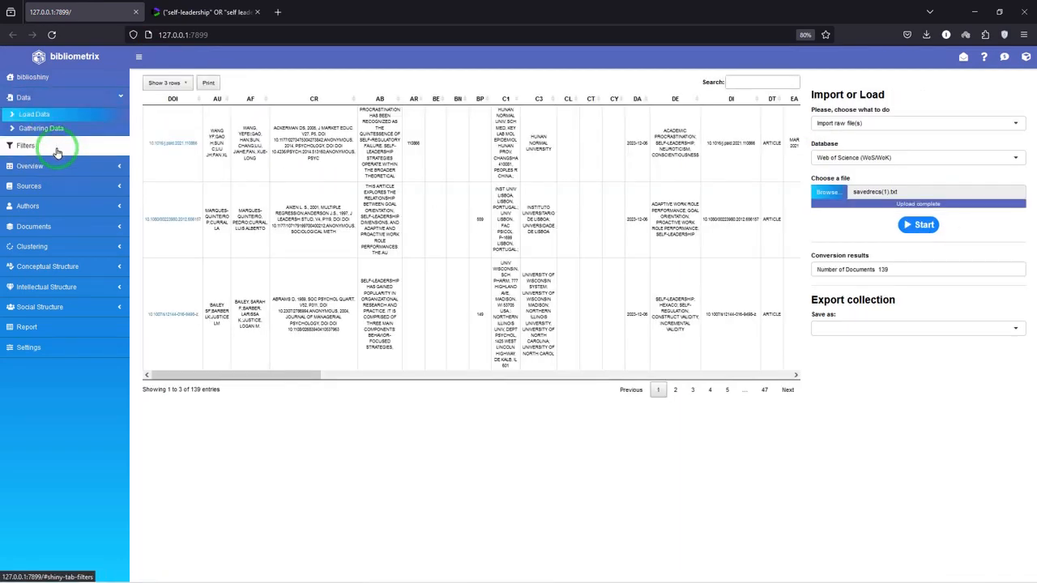
Open the collection filters and apply them with all languages, publication years, document types and sources kept
click(43, 149)
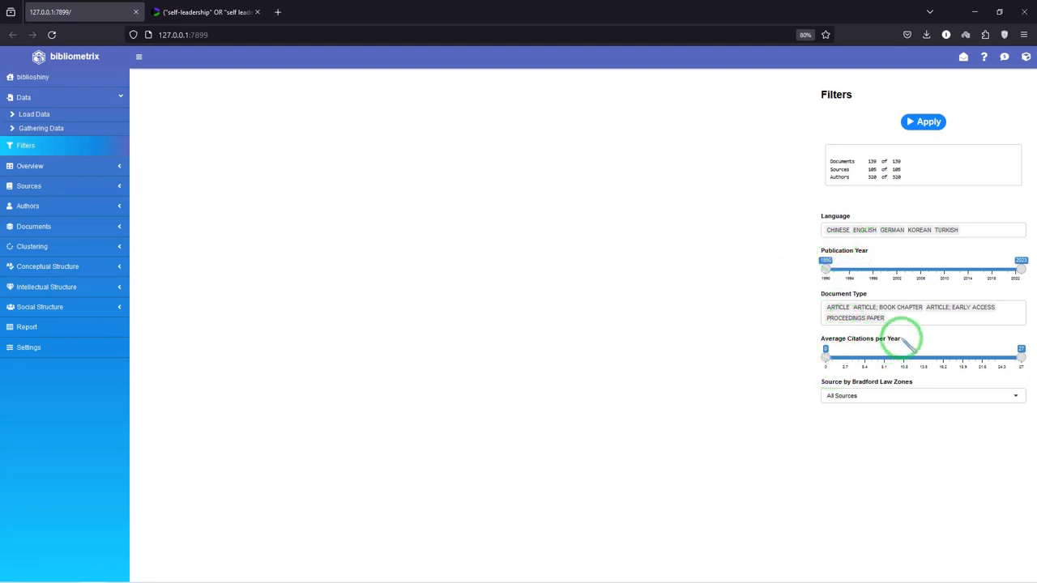
drag(826, 269, 743, 280)
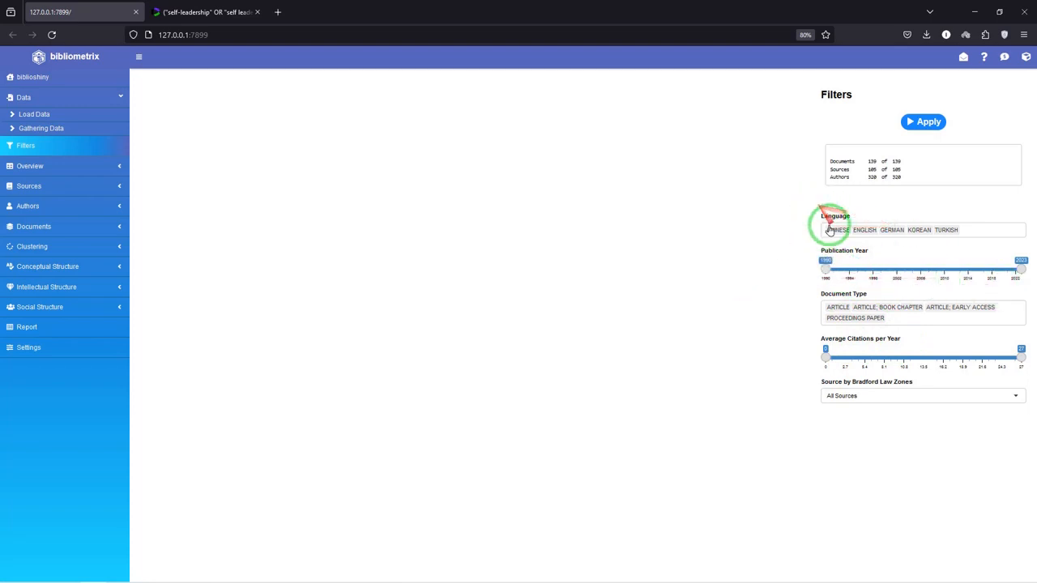
click(864, 230)
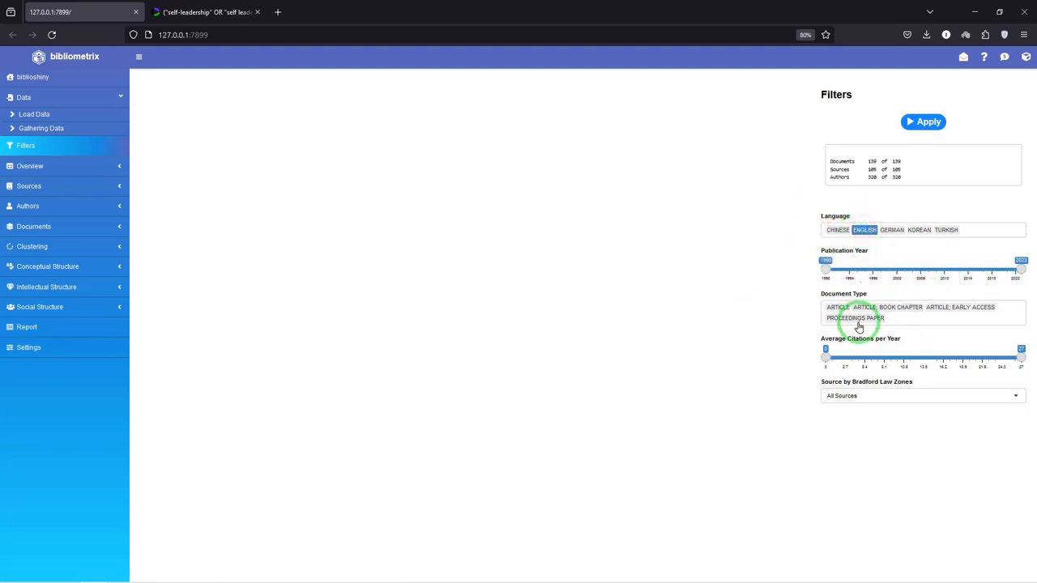
click(921, 122)
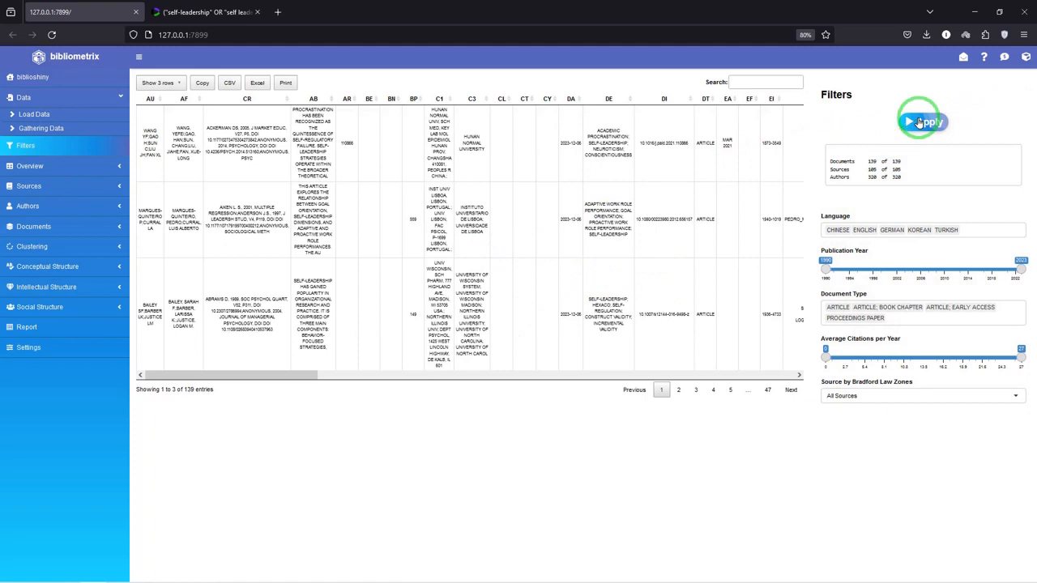
Open the Main Information overview and examine the timespan, sources and author figures as indicators and as a table
click(48, 167)
click(61, 155)
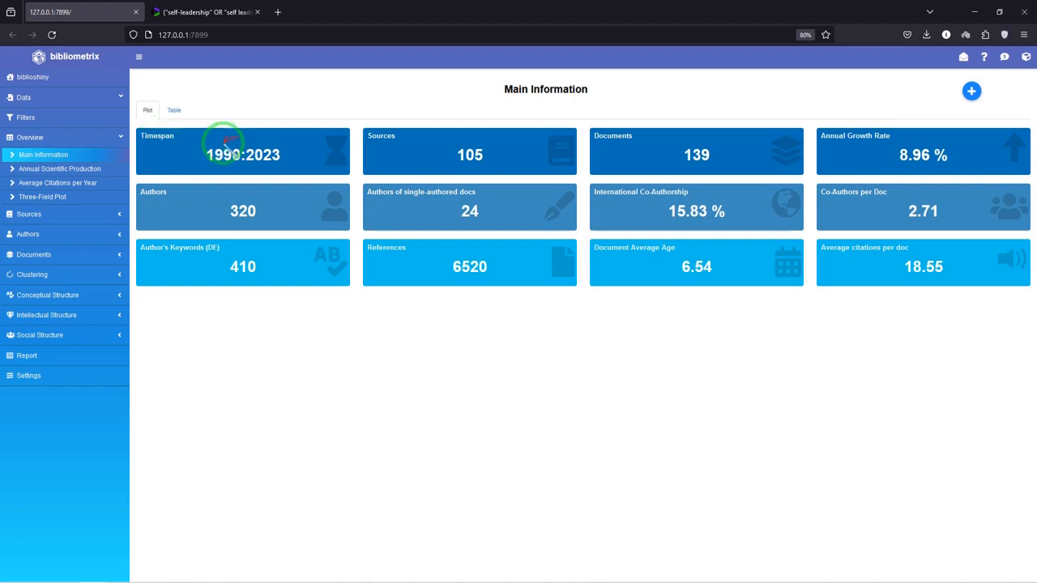
drag(207, 154, 242, 155)
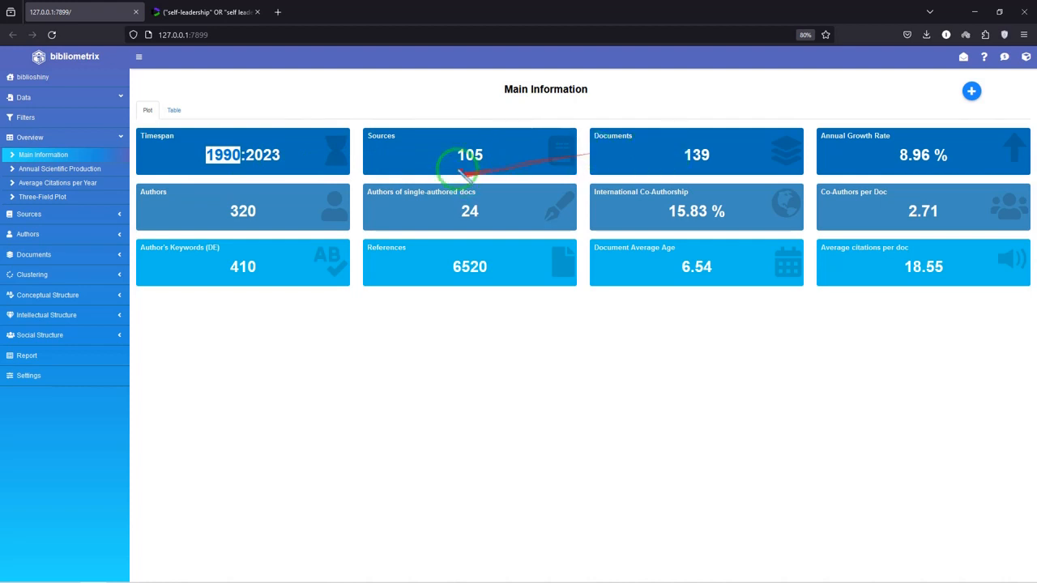
drag(455, 158, 474, 155)
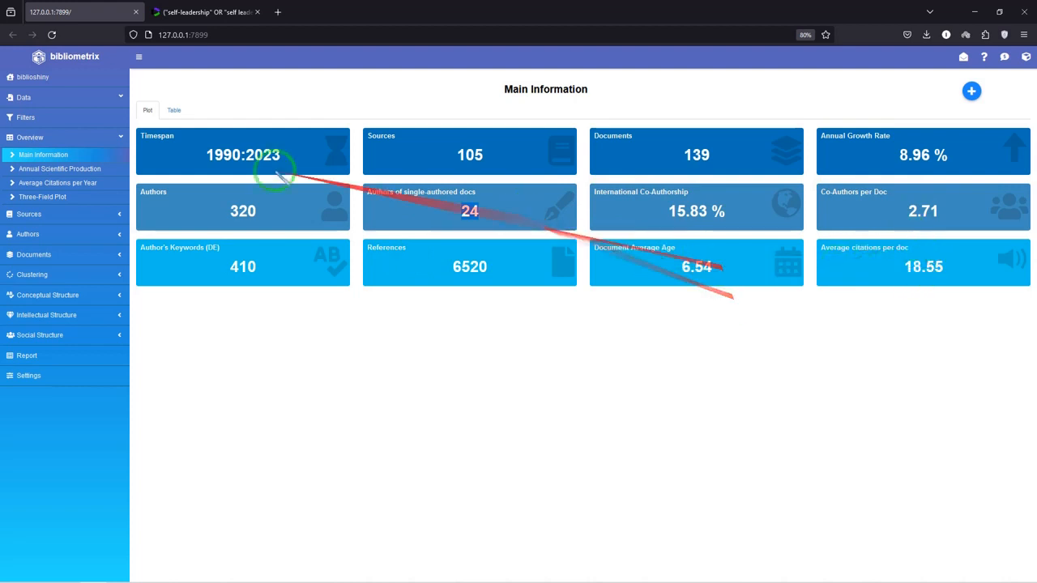
click(172, 112)
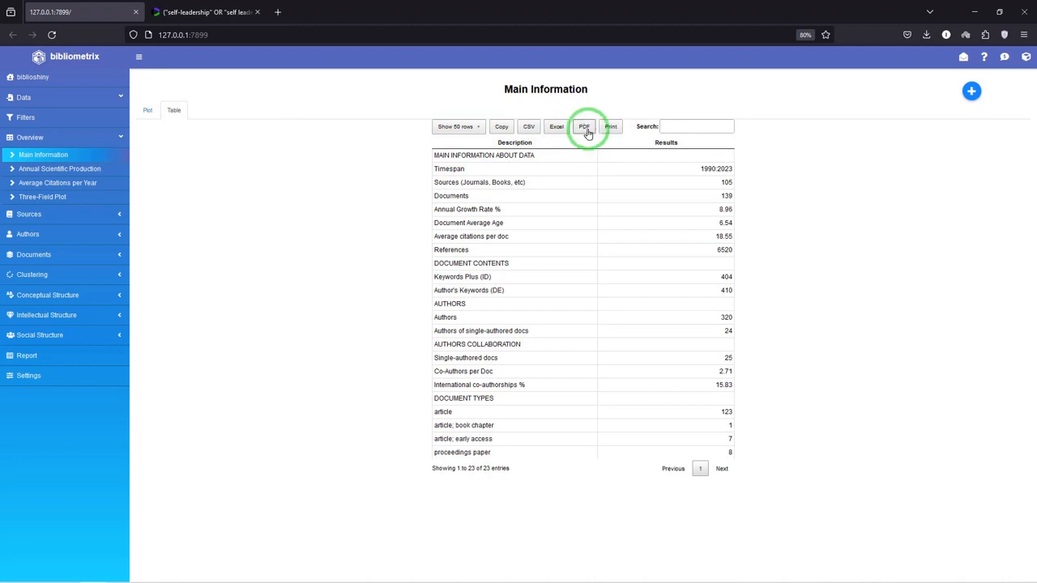
Examine the Annual Scientific Production plot and table, and check the search query behind it in Web of Science
click(51, 170)
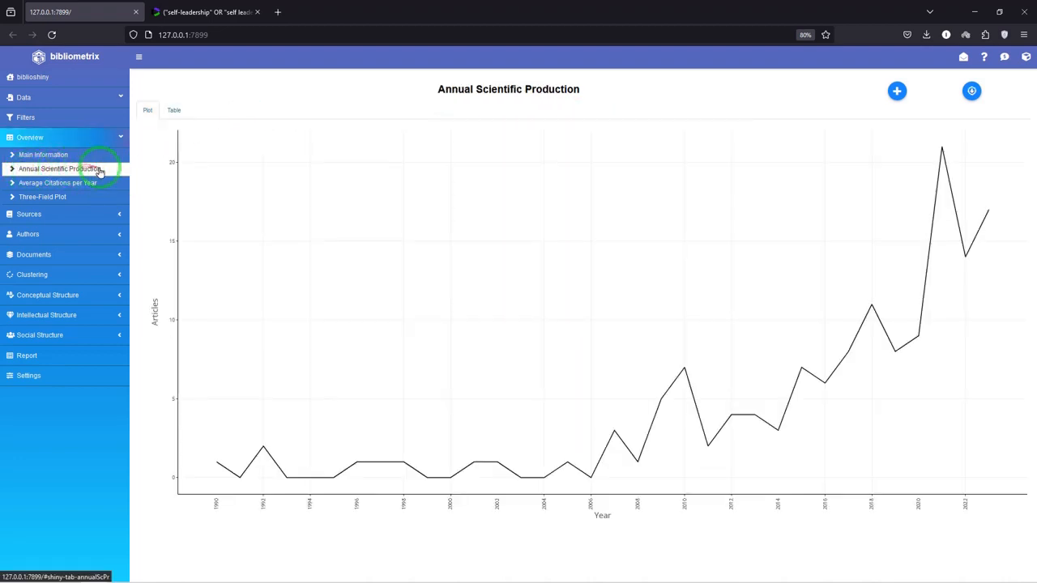
click(199, 14)
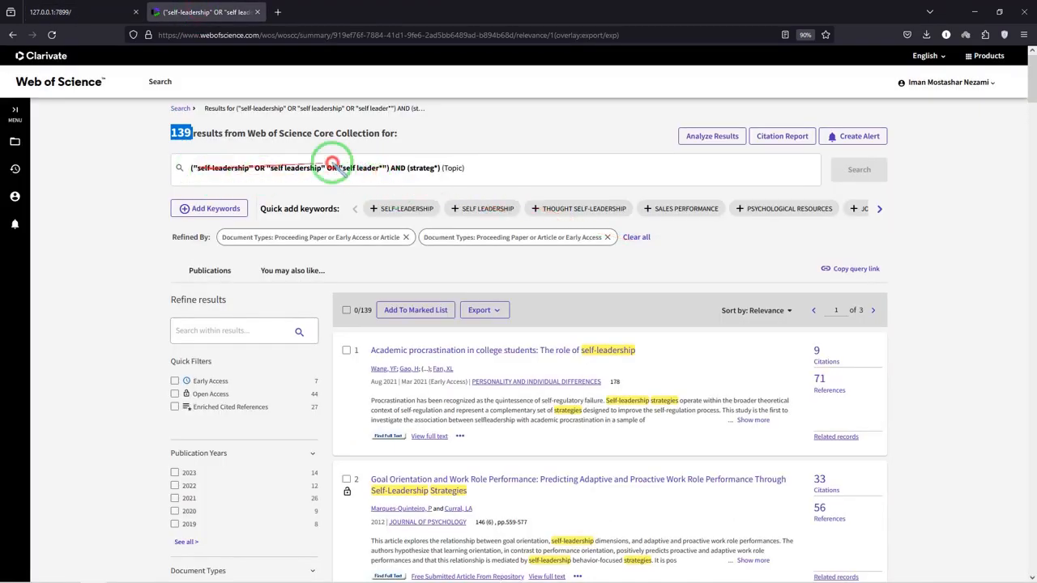
click(81, 13)
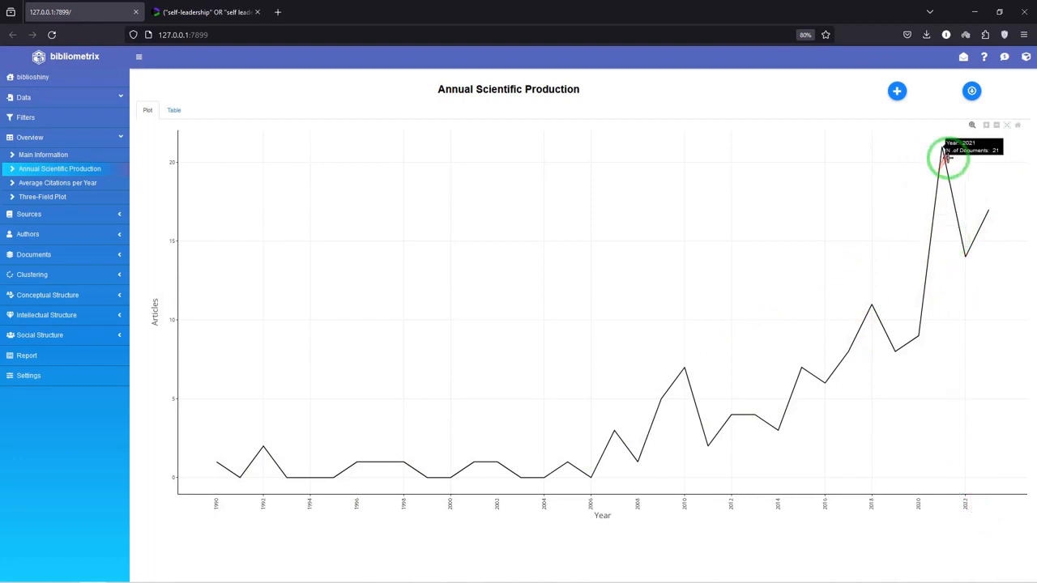
mouse_move(965, 256)
mouse_move(983, 204)
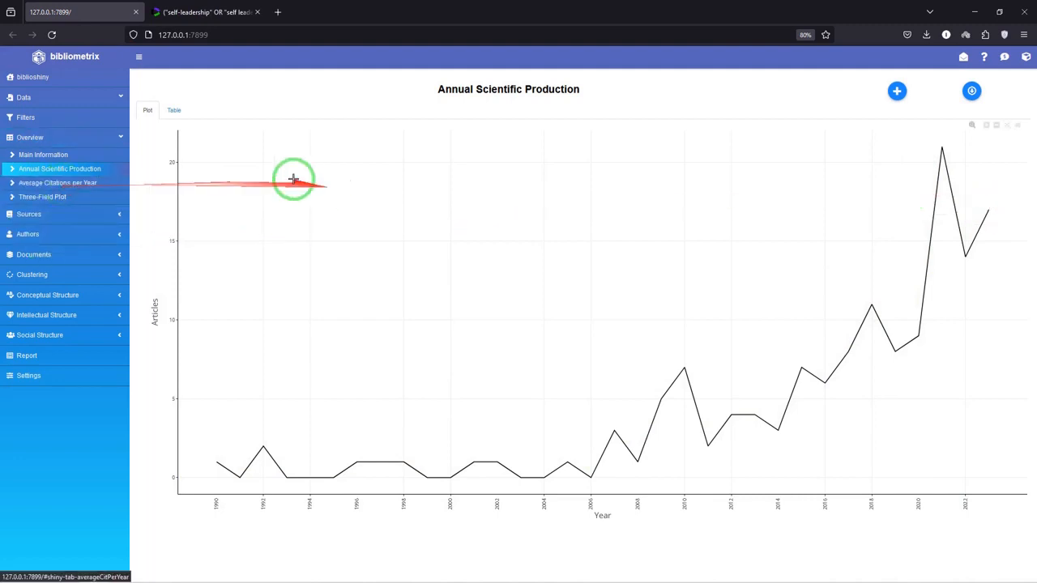
click(172, 110)
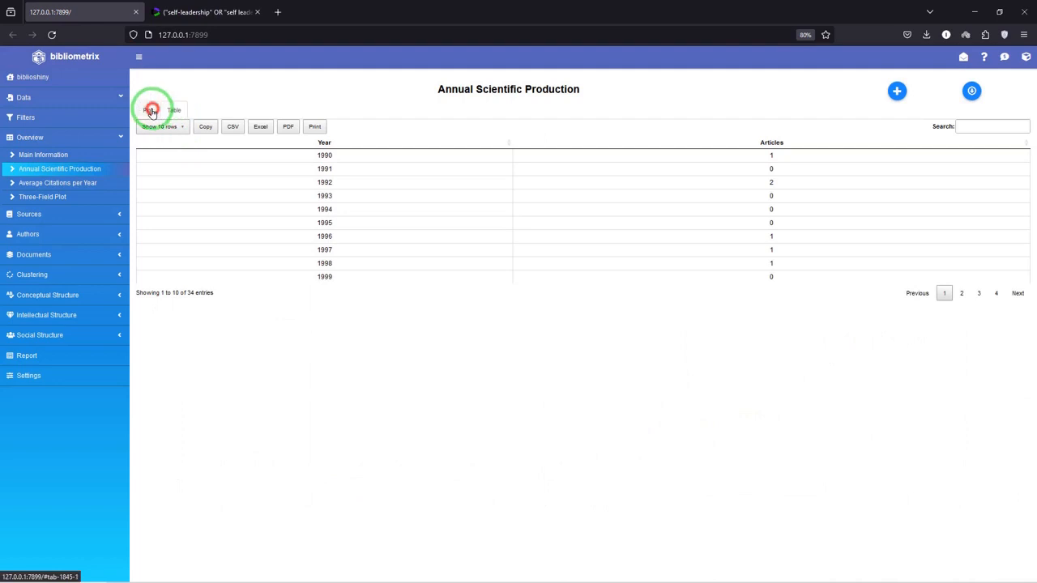
click(149, 110)
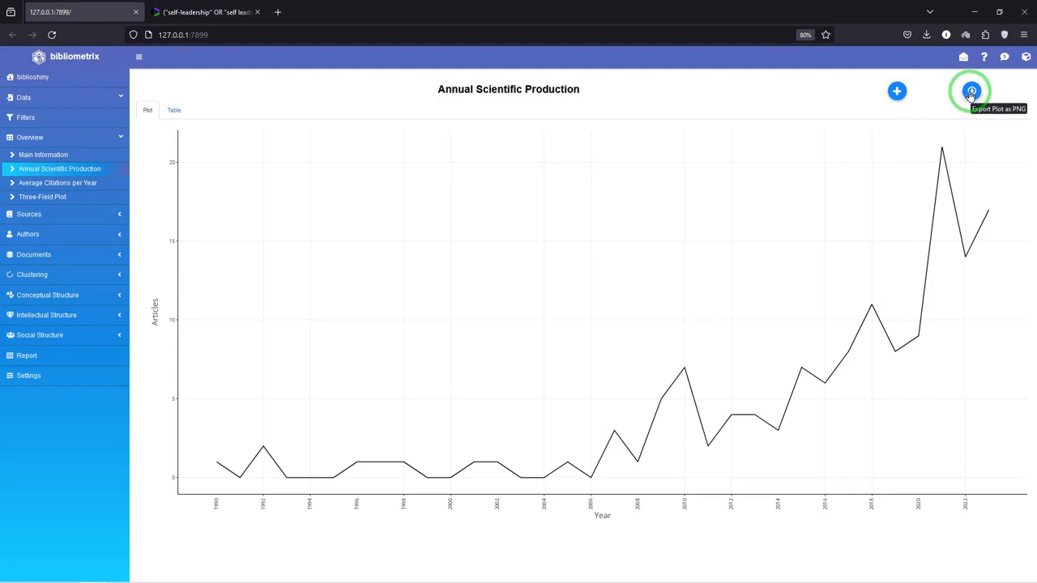
Add the Annual Scientific Production results to the report and dismiss the notice
click(896, 92)
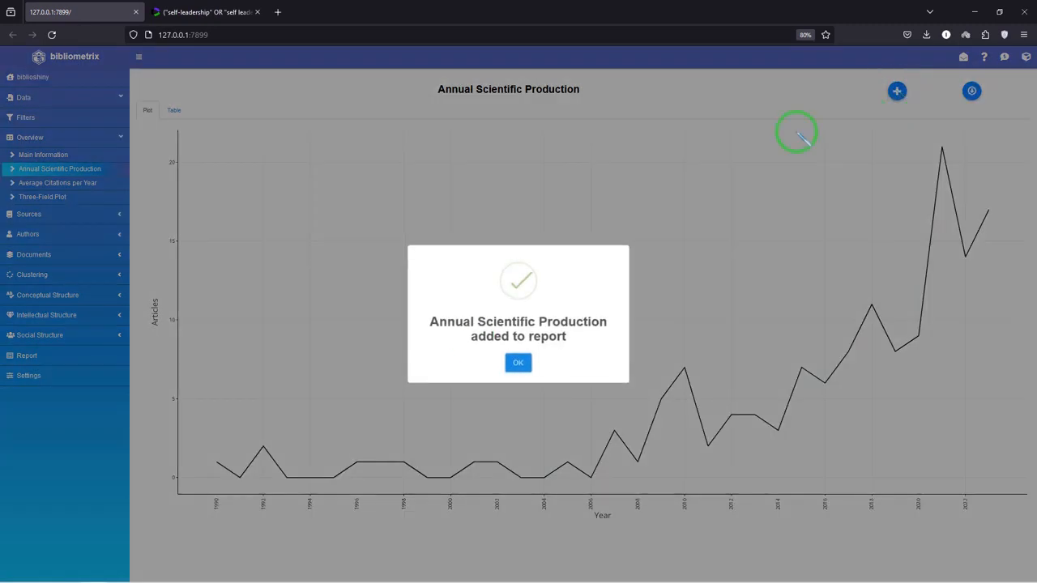
click(518, 364)
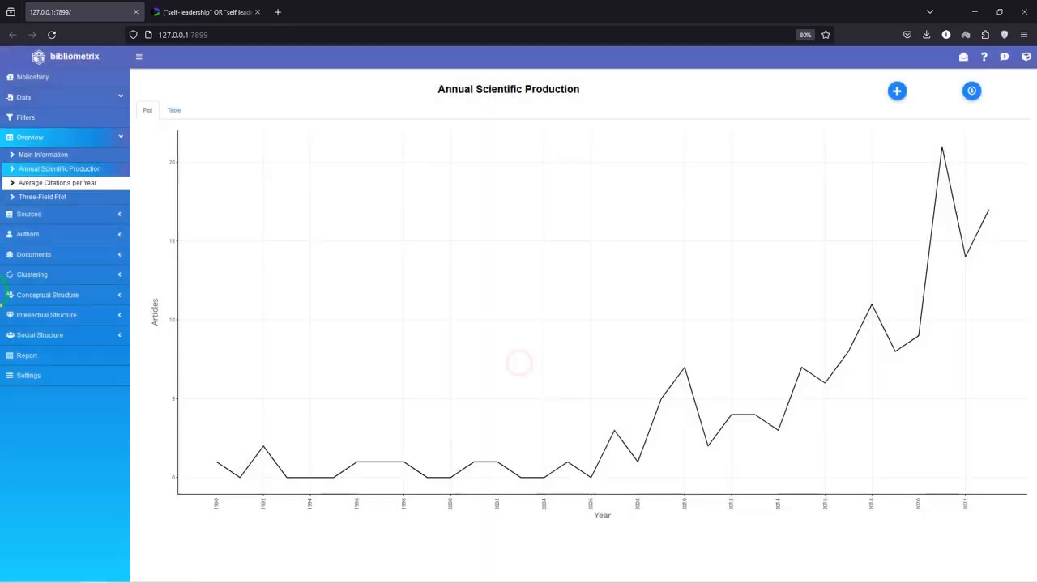
click(32, 355)
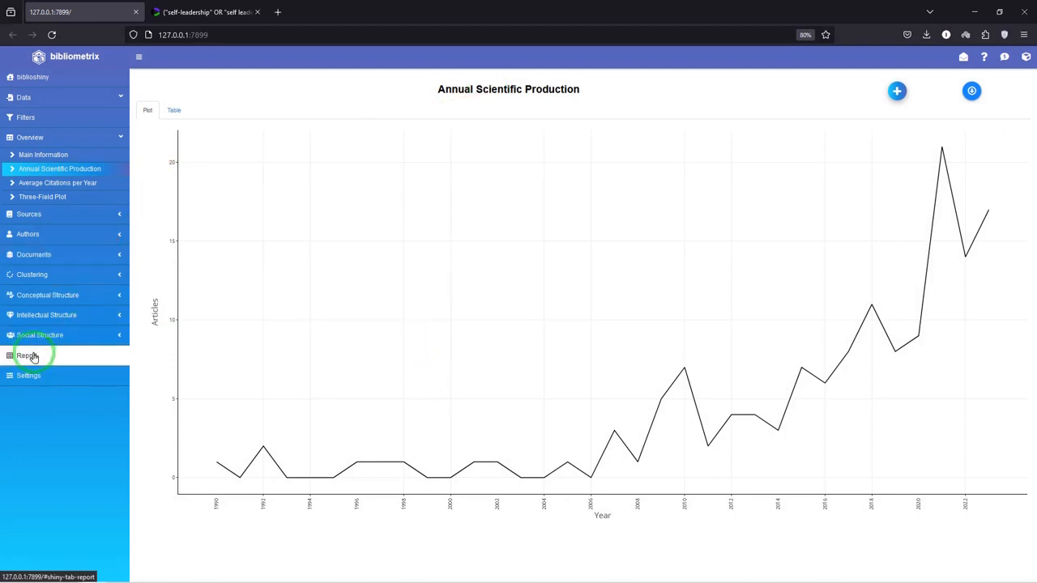
Examine the Average Citations Per Year results as a plot and as a table
click(55, 185)
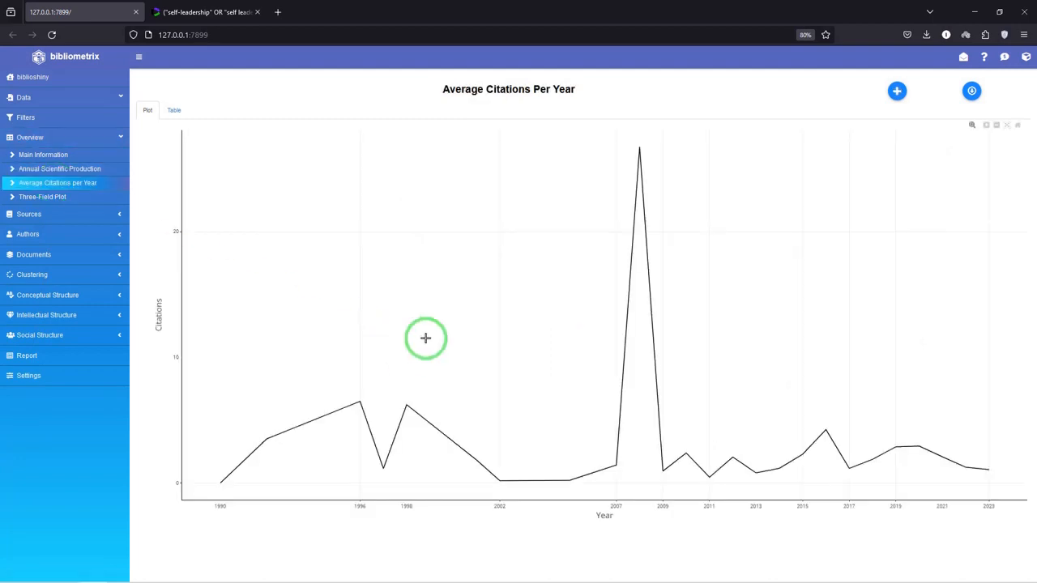
mouse_move(224, 481)
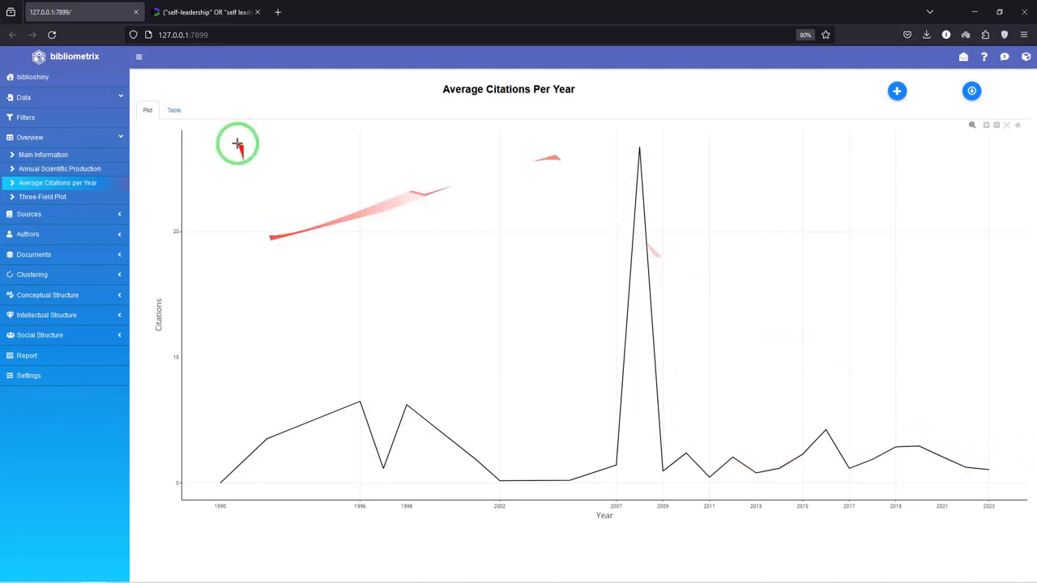
click(175, 107)
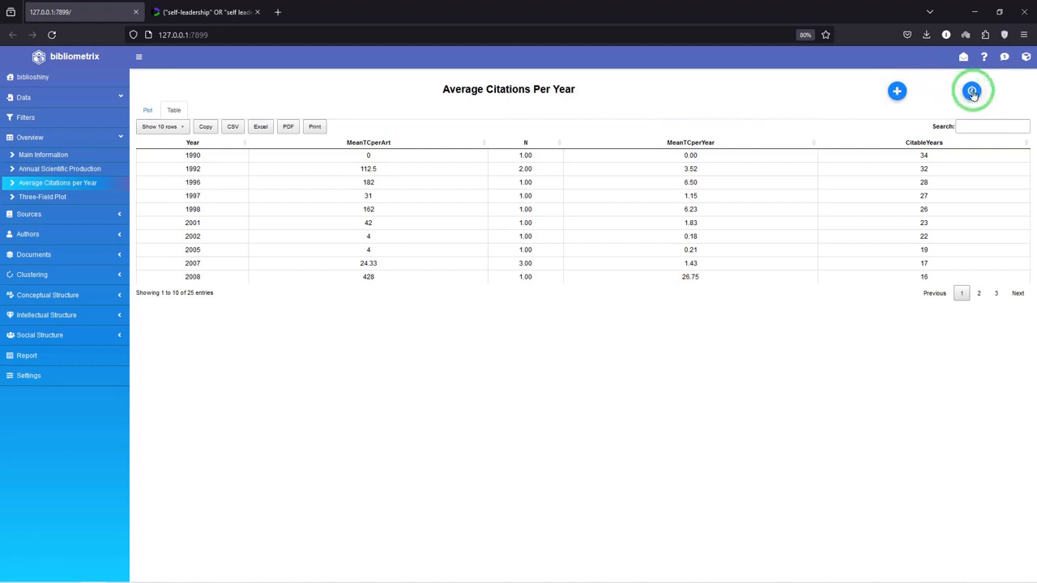
click(148, 109)
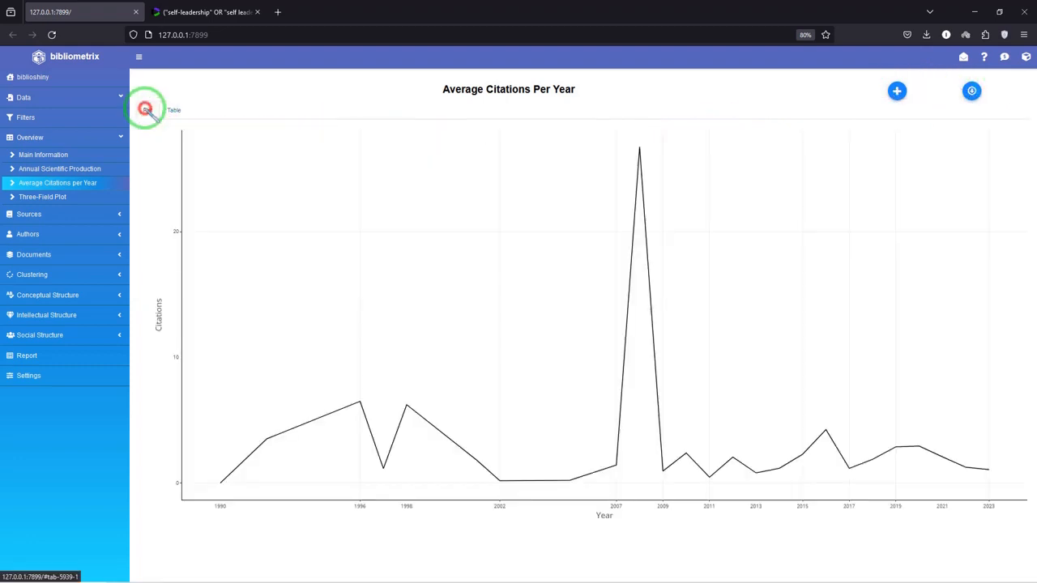
Generate the Three-Field Plot with its default fields of references, authors and keywords
click(39, 201)
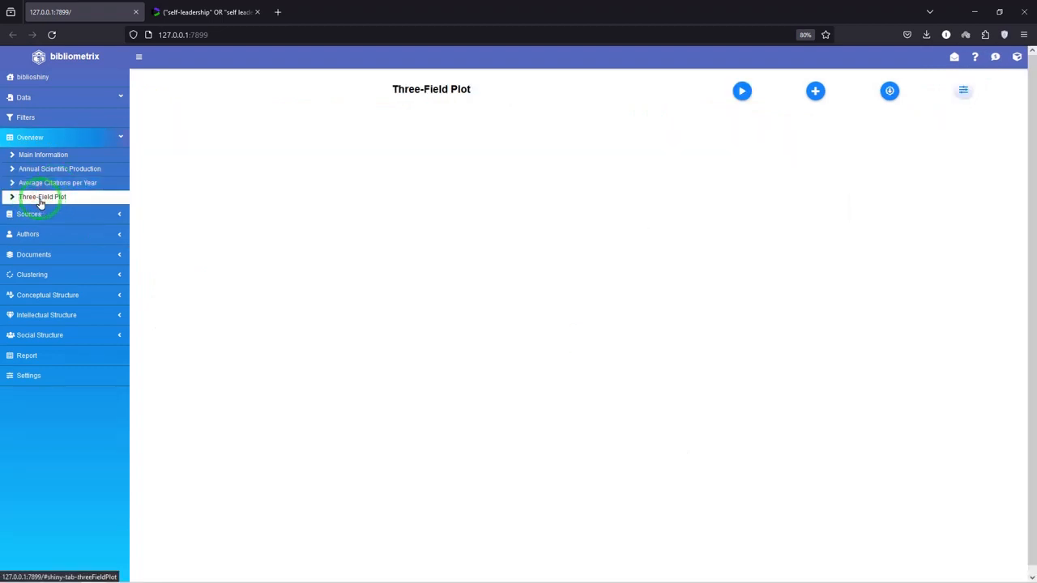
click(742, 91)
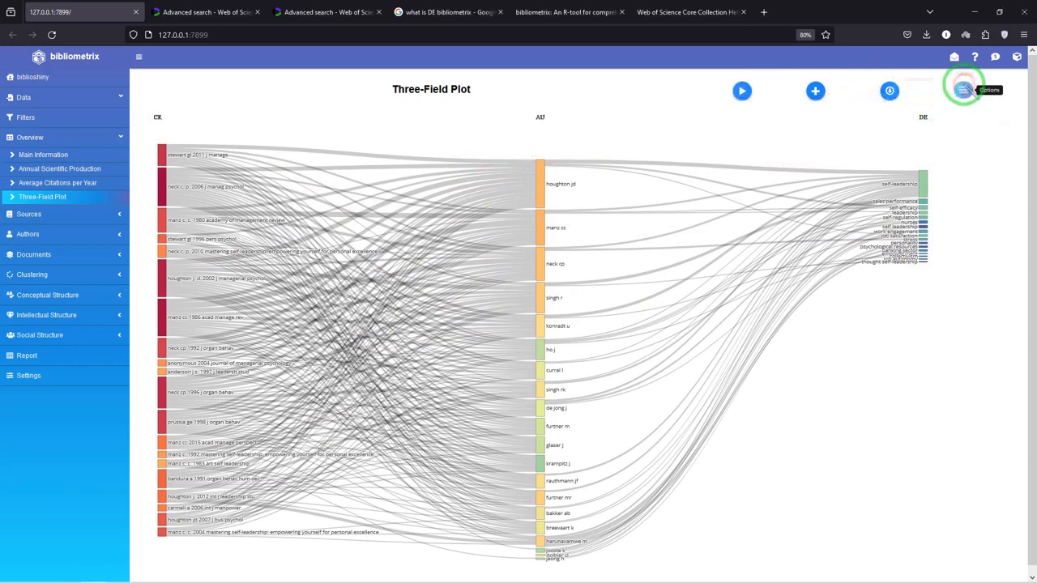
Set the middle field of the Three-Field Plot to Keywords Plus and regenerate the plot
click(963, 91)
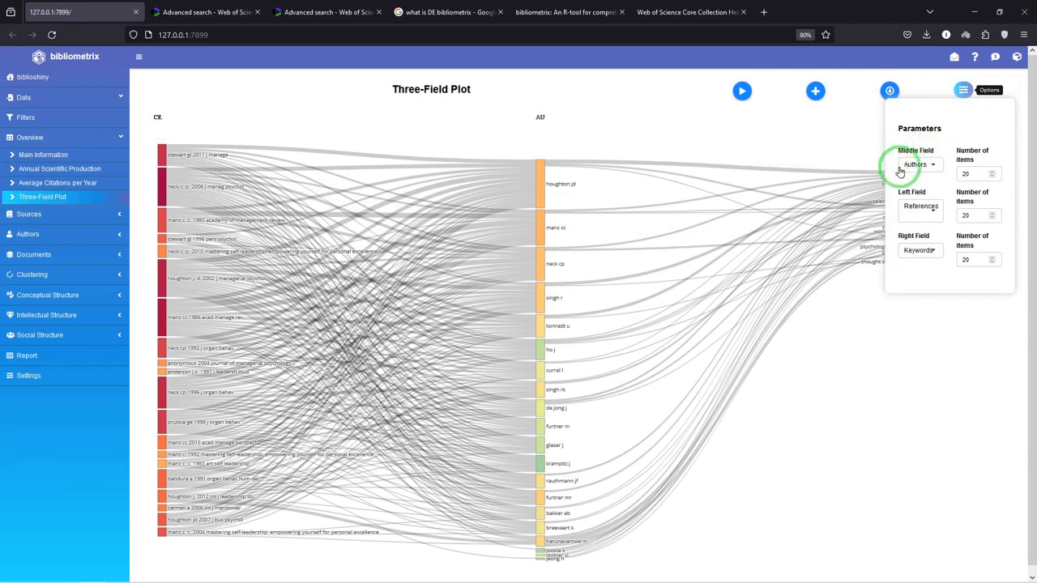
click(924, 166)
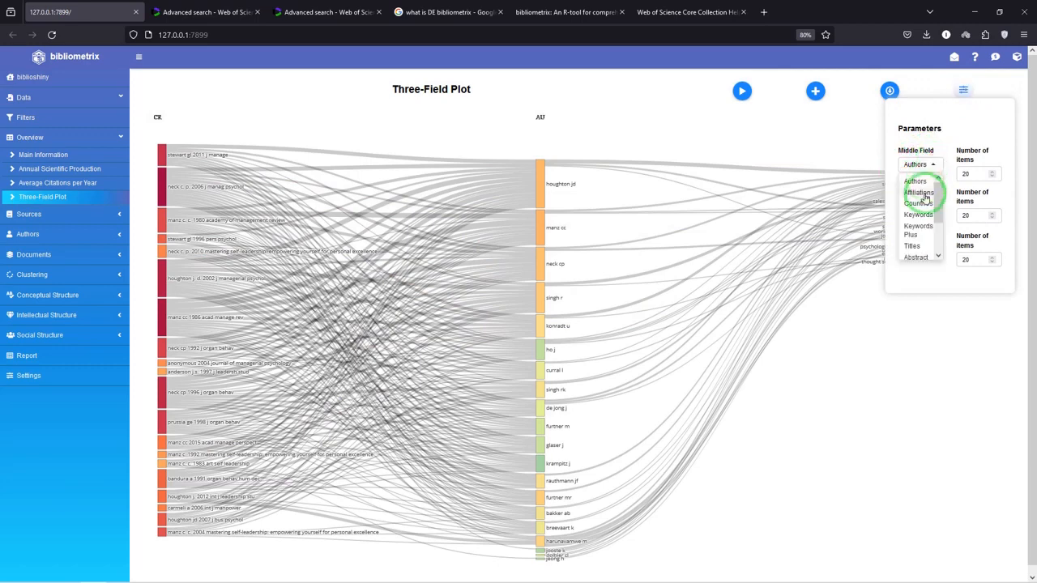
click(920, 195)
click(931, 164)
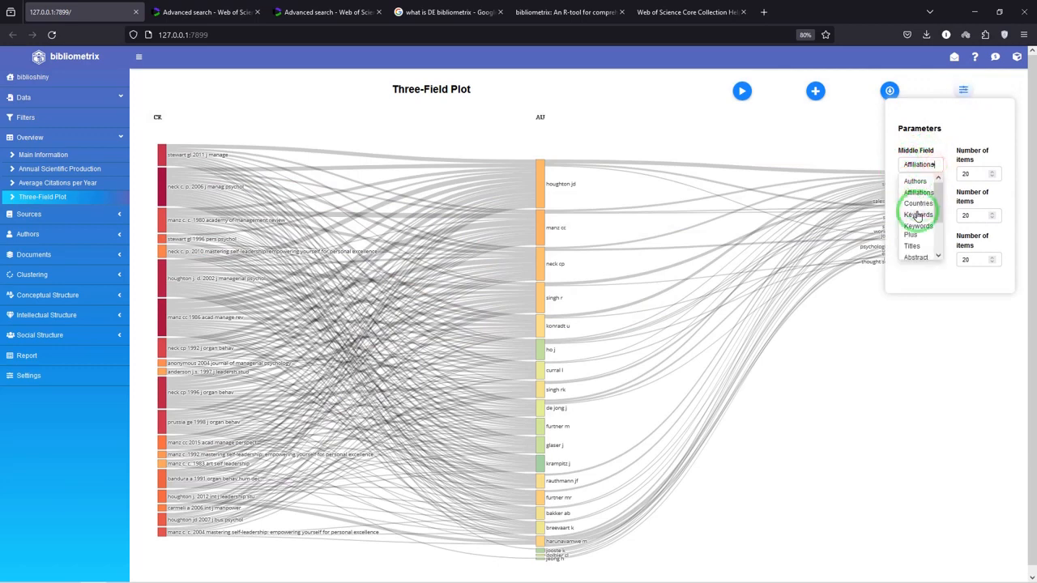
click(917, 205)
click(930, 165)
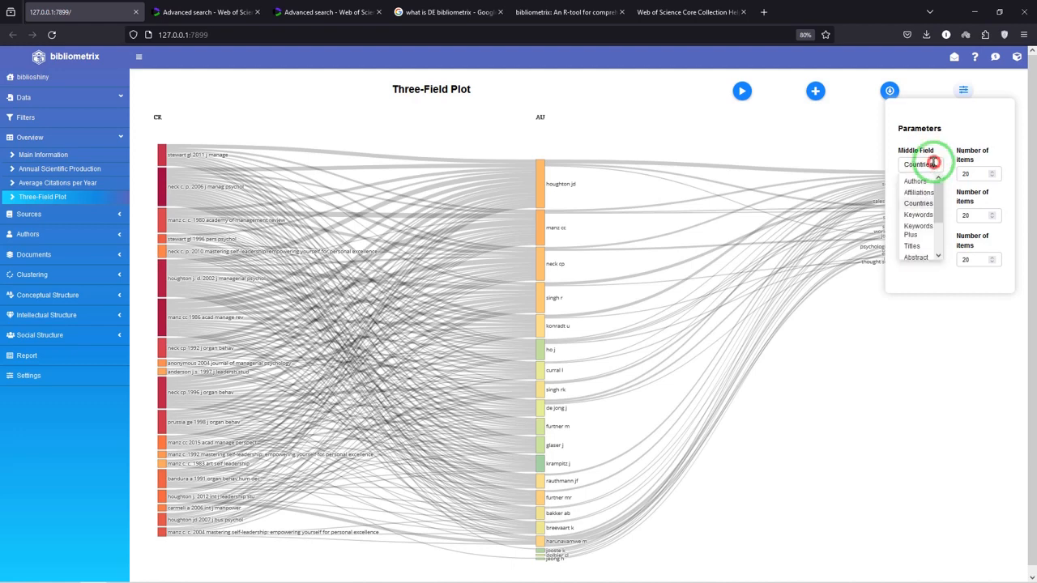
click(913, 230)
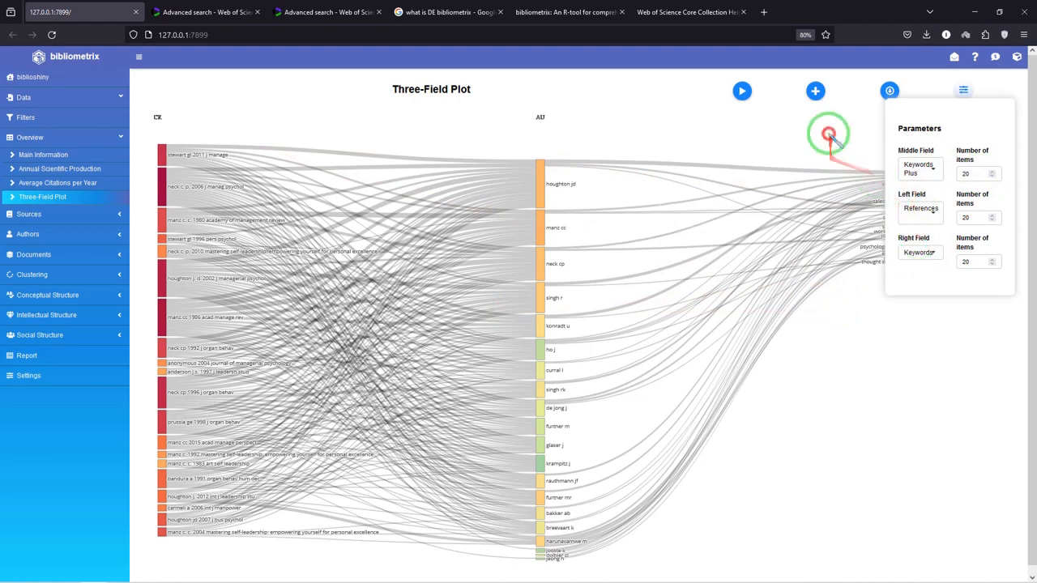
click(737, 92)
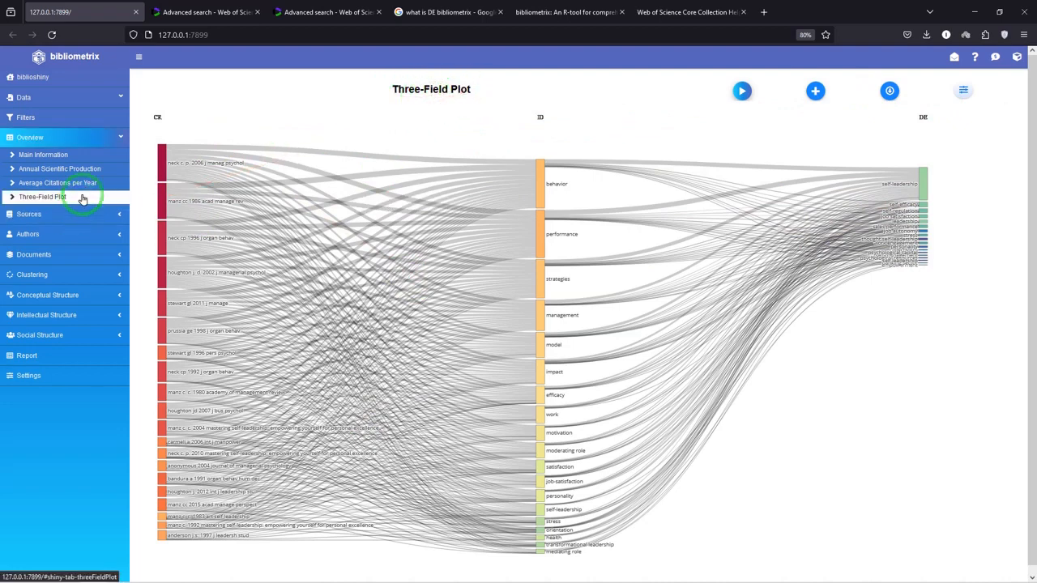
Minimize the browser and the remaining open window to show the desktop
click(66, 221)
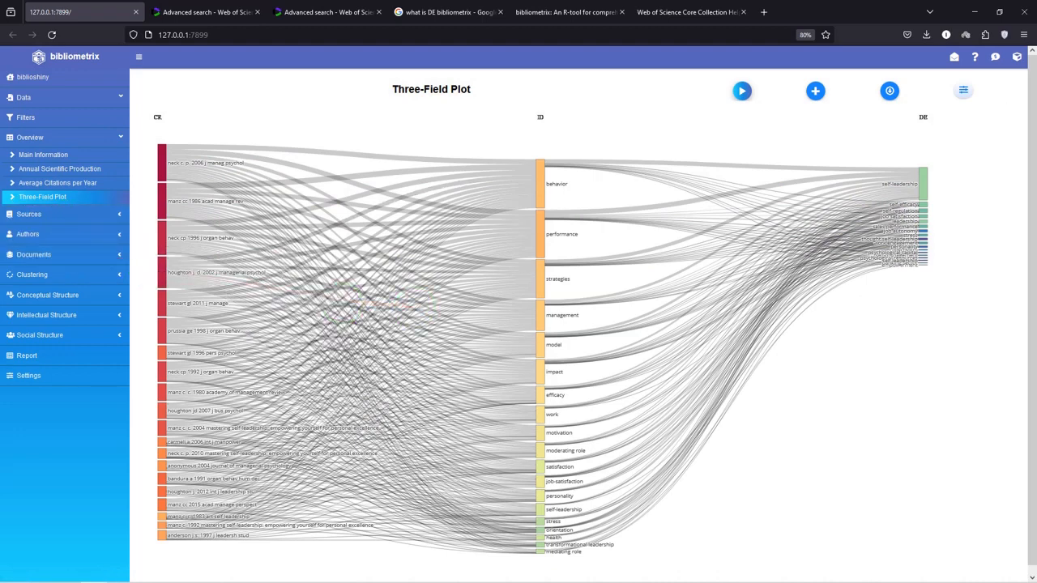
click(977, 12)
click(696, 8)
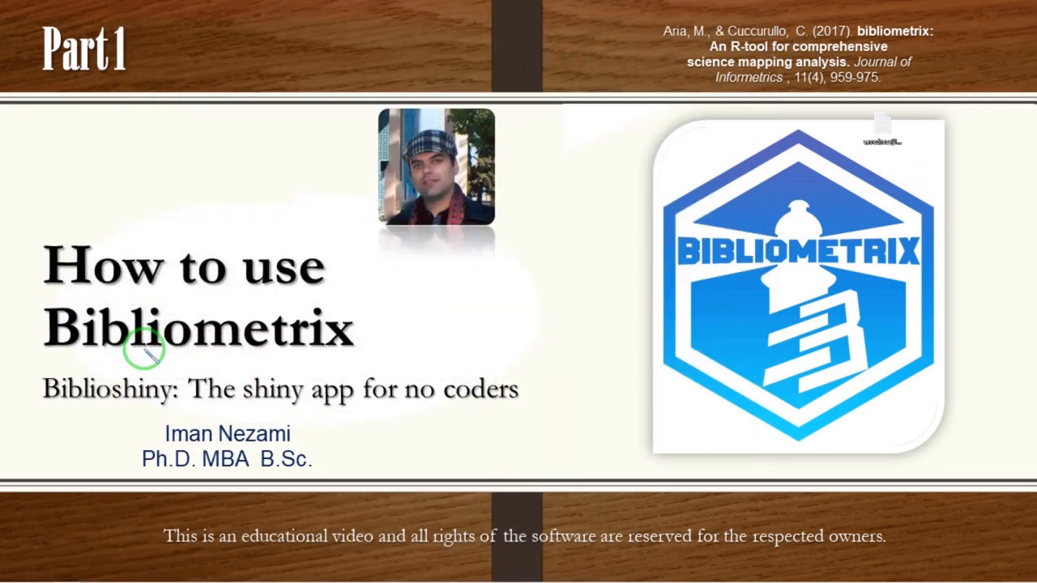